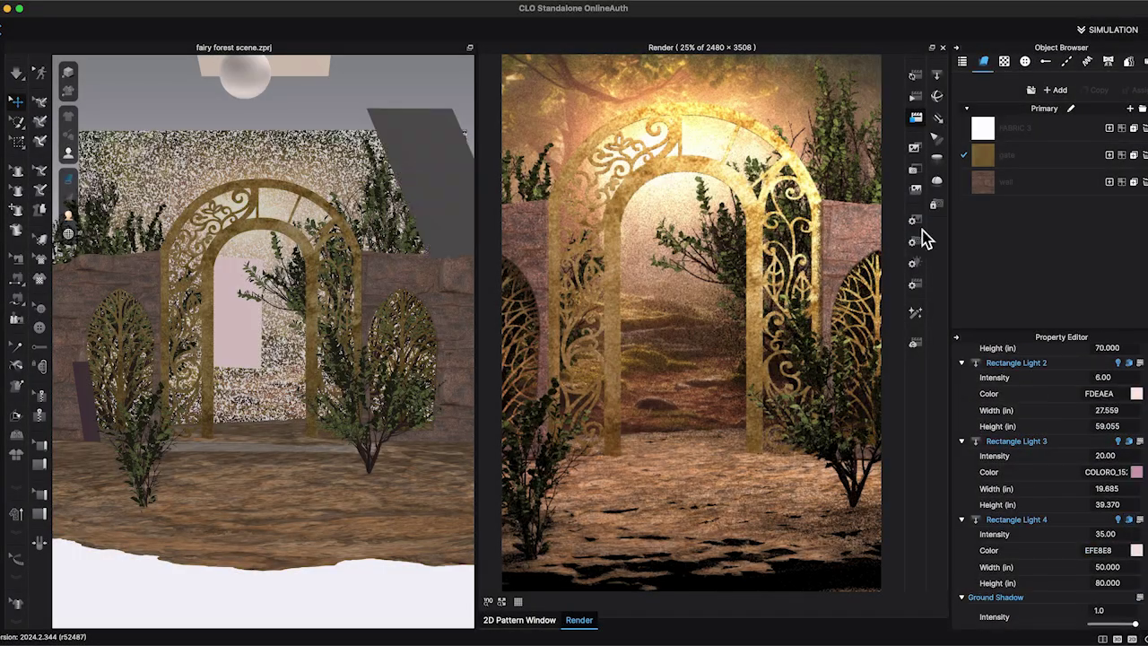
Review the Quality options in the fairy forest scene's render settings
{"action": "left_click", "coordinate": [914, 219]}
{"action": "left_click", "coordinate": [914, 284]}
{"action": "left_click", "coordinate": [1105, 460]}
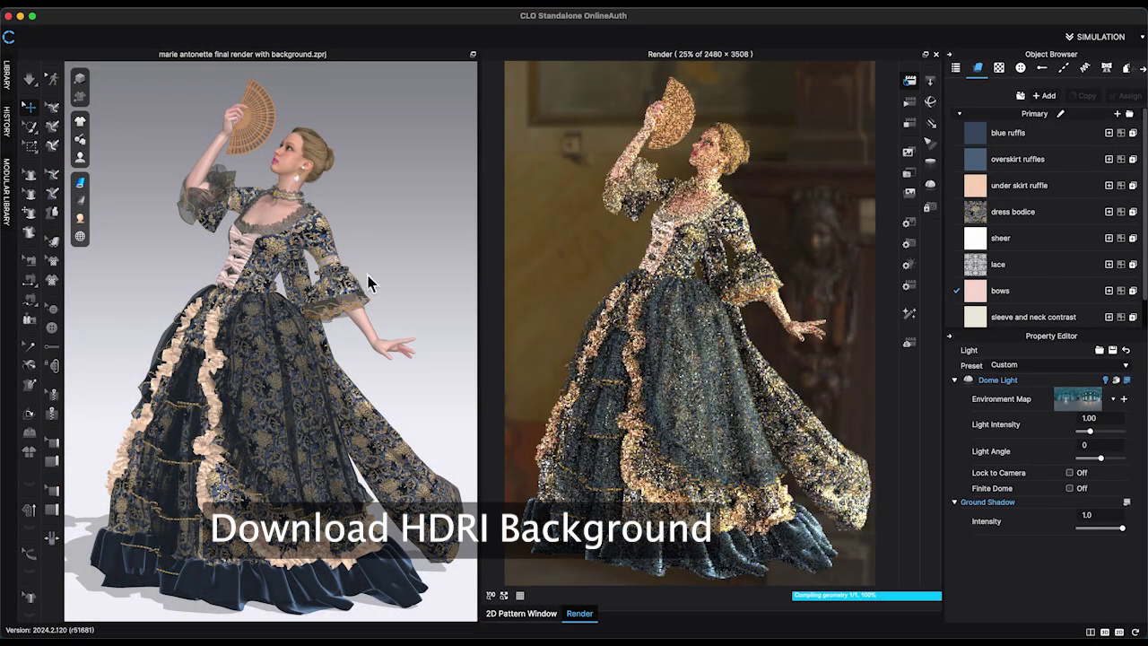
Widen the render camera's field of view to about 42 and move the camera slightly closer
{"action": "scroll", "coordinate": [372, 260], "scroll_direction": "down", "scroll_amount": 5}
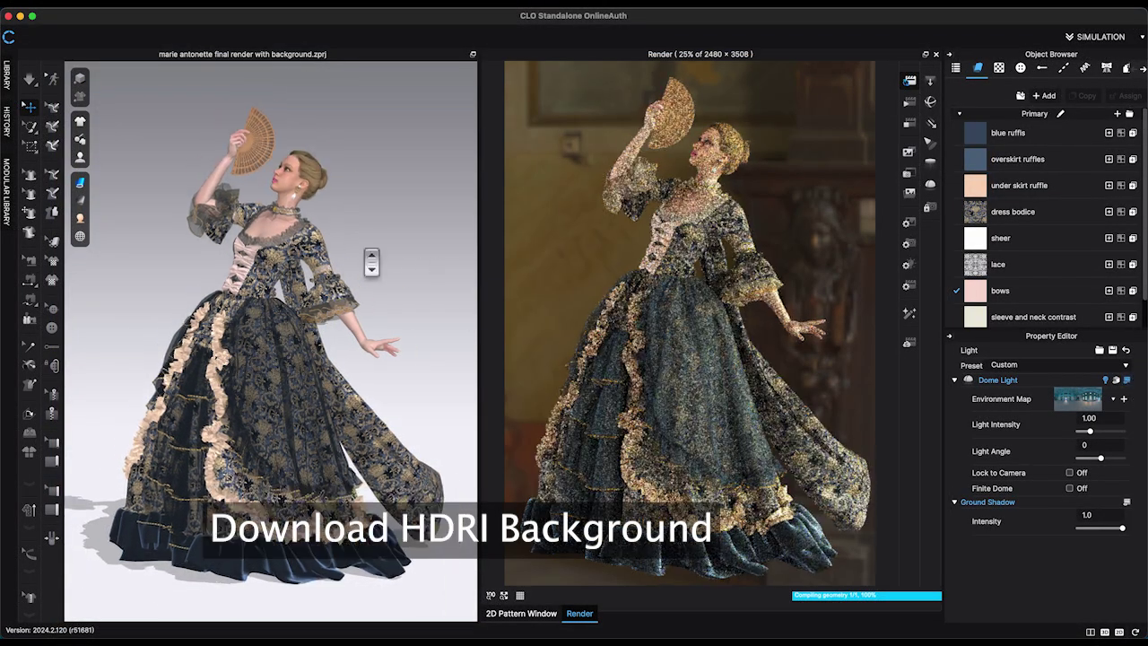
{"action": "left_click", "coordinate": [909, 243]}
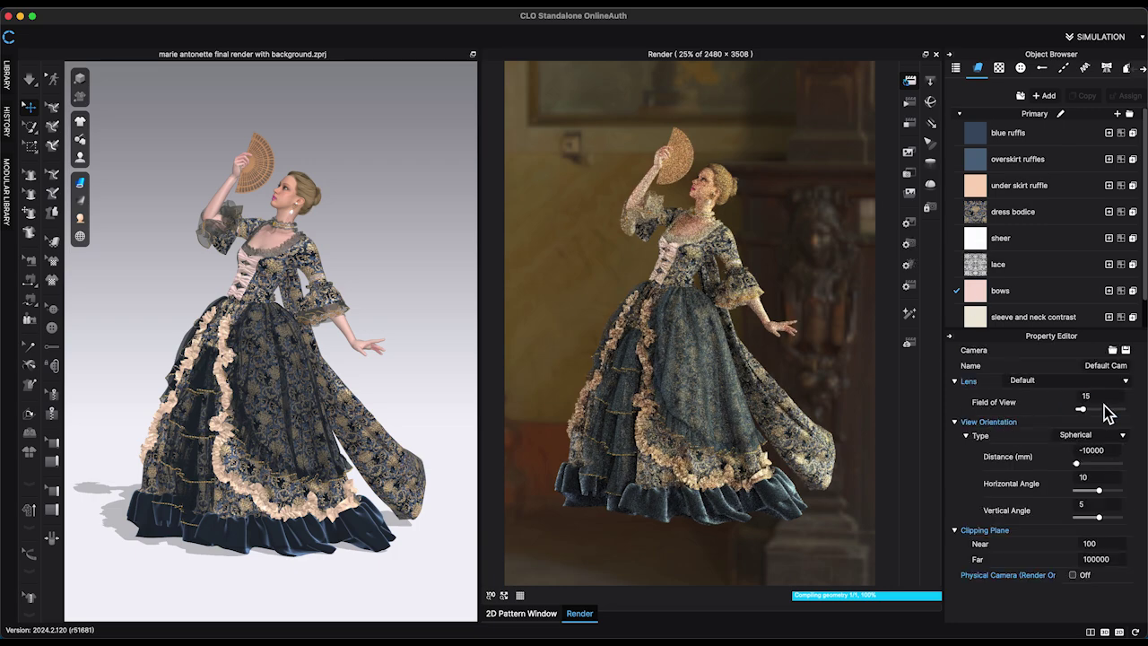
{"action": "left_click_drag", "start_coordinate": [1085, 410], "coordinate": [1087, 410]}
{"action": "scroll", "coordinate": [364, 300], "scroll_direction": "up", "scroll_amount": 10}
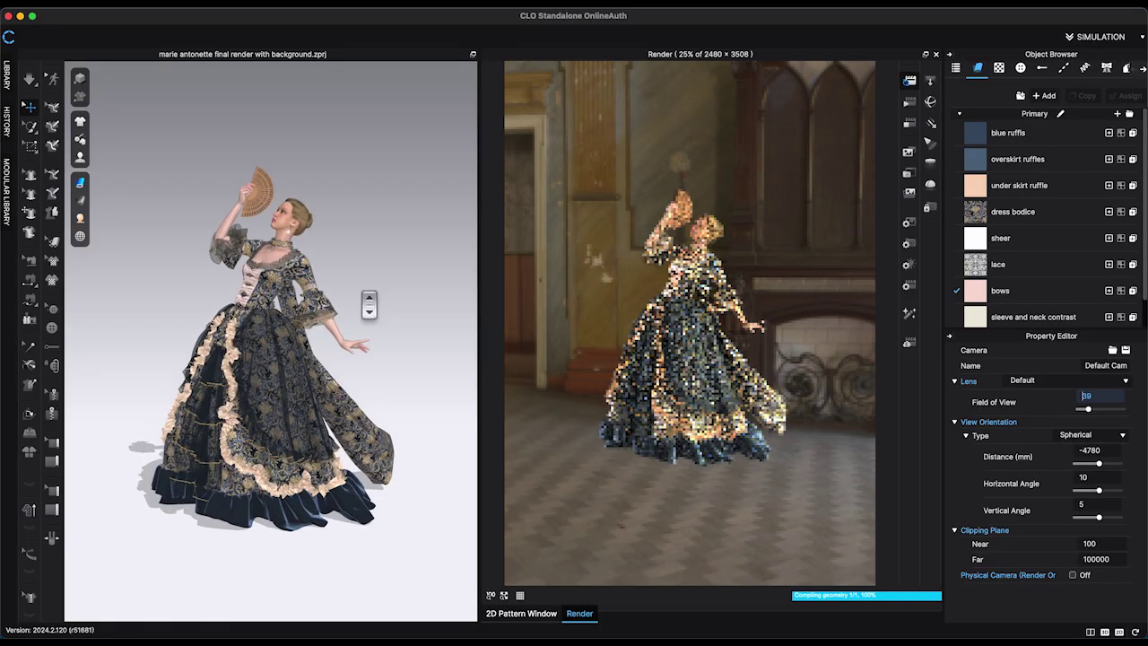
{"action": "left_click", "coordinate": [1100, 463]}
{"action": "left_click_drag", "start_coordinate": [1103, 475], "coordinate": [1107, 473]}
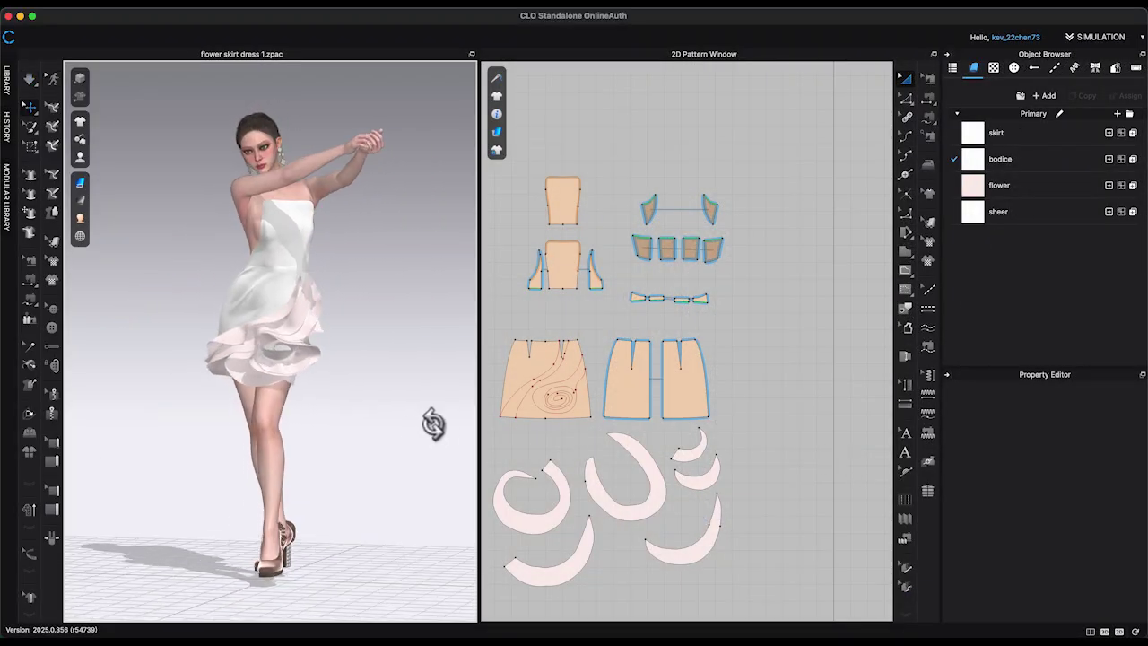
Run the cloth simulation to drape the flower skirt dress, then orbit to a front view
{"action": "key", "text": "space"}
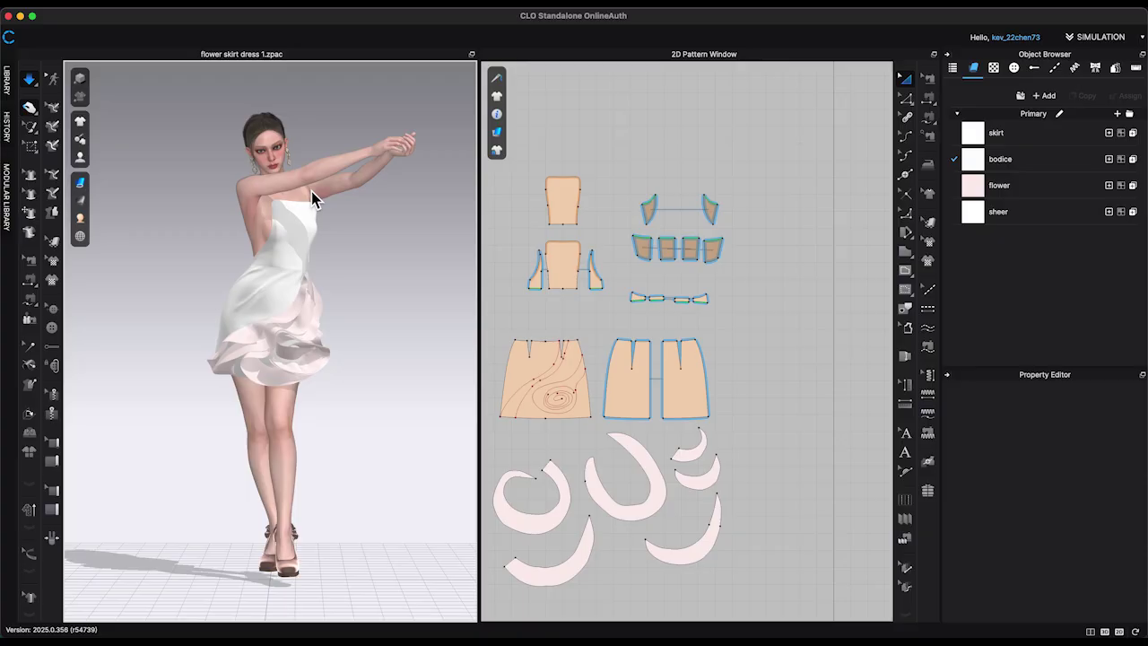
{"action": "right_click", "coordinate": [278, 151]}
{"action": "key", "text": "Escape"}
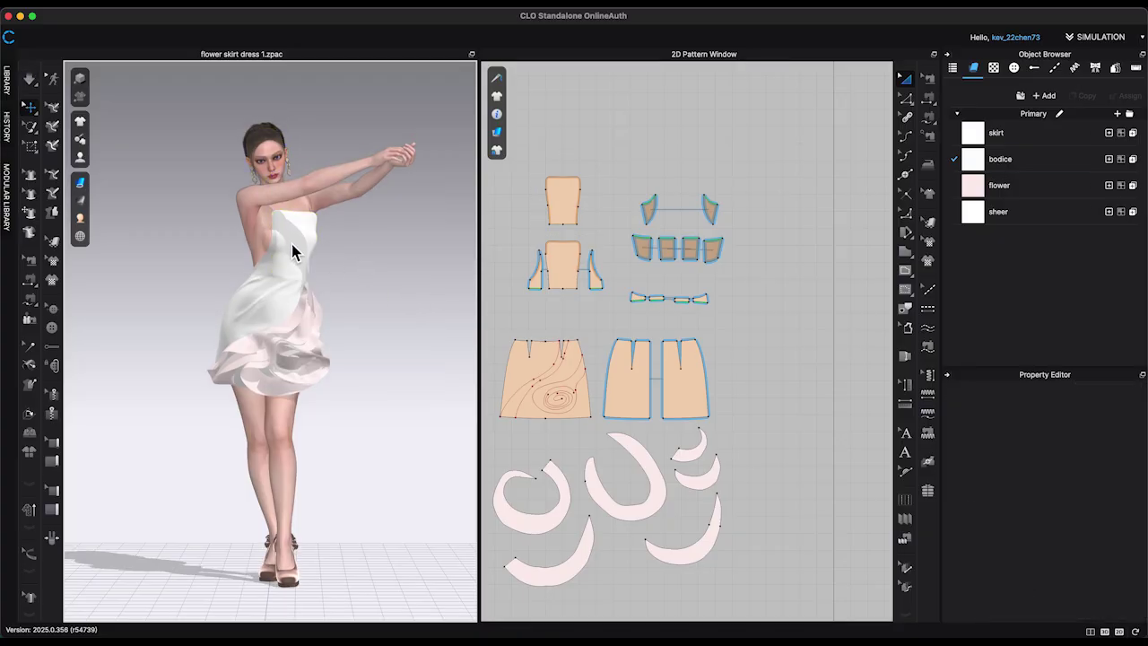
{"action": "key", "text": "space"}
{"action": "left_click", "coordinate": [292, 252]}
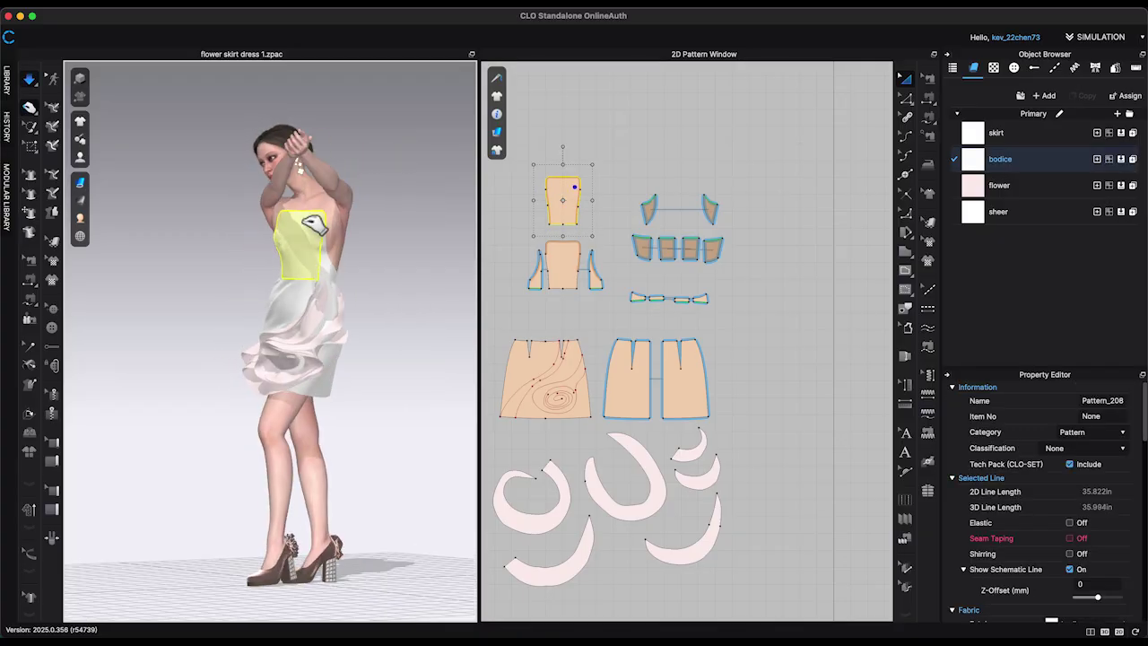
{"action": "right_click_drag", "start_coordinate": [310, 224], "coordinate": [422, 257]}
{"action": "left_click", "coordinate": [402, 274]}
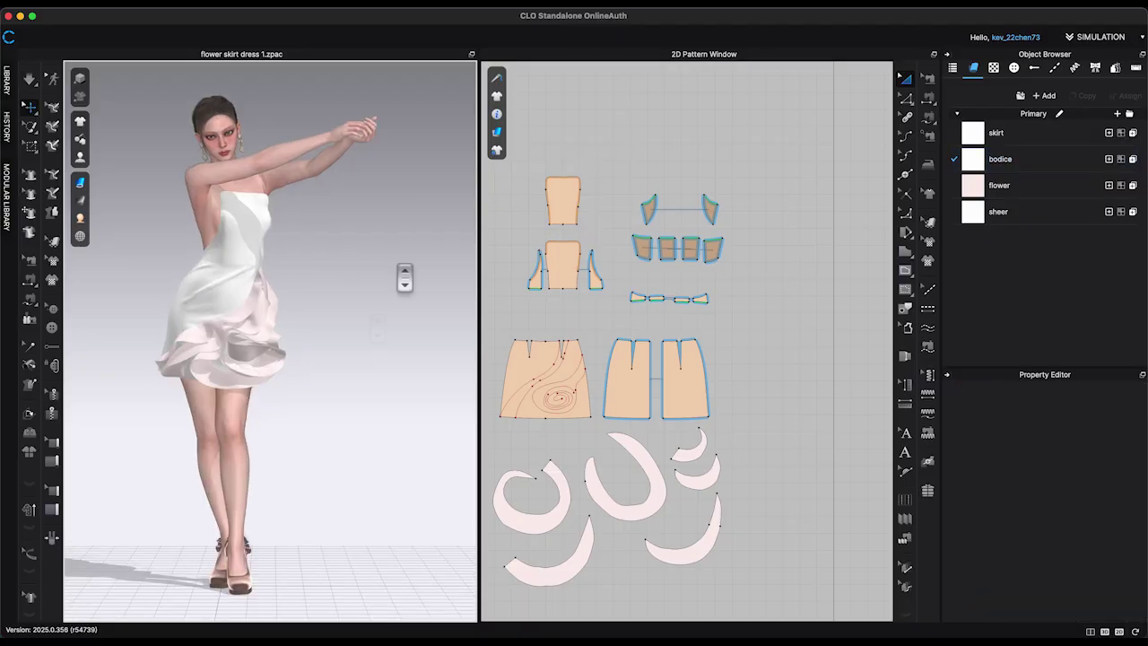
Open Quality Render for the dress and pan the avatar into position
{"action": "left_click", "coordinate": [502, 12]}
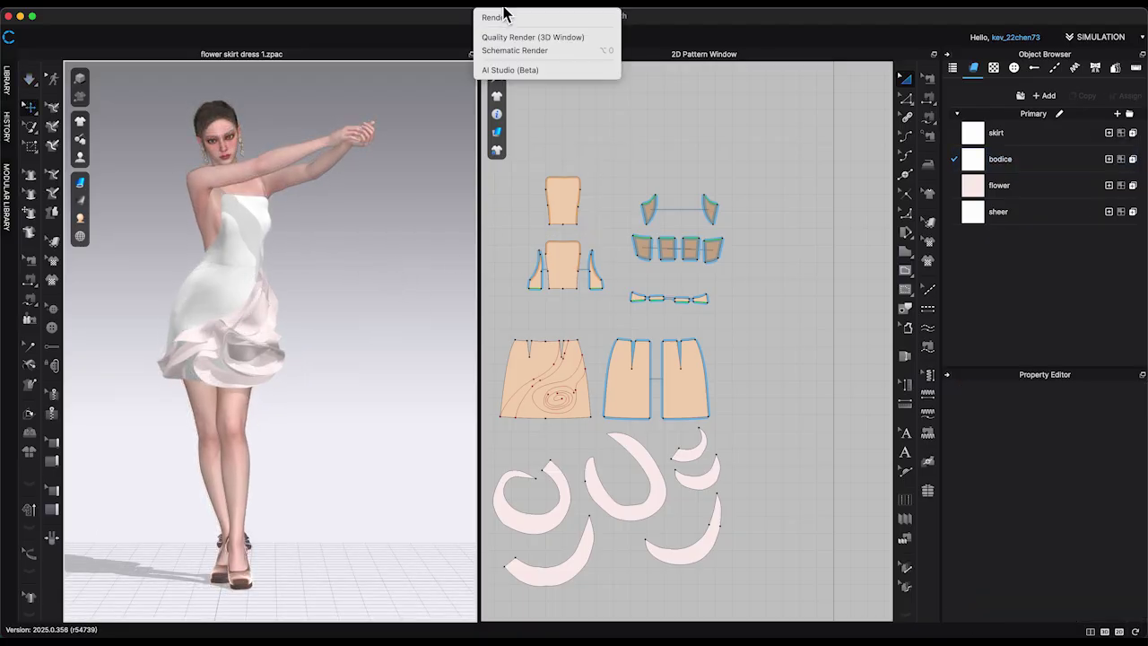
{"action": "left_click", "coordinate": [556, 36]}
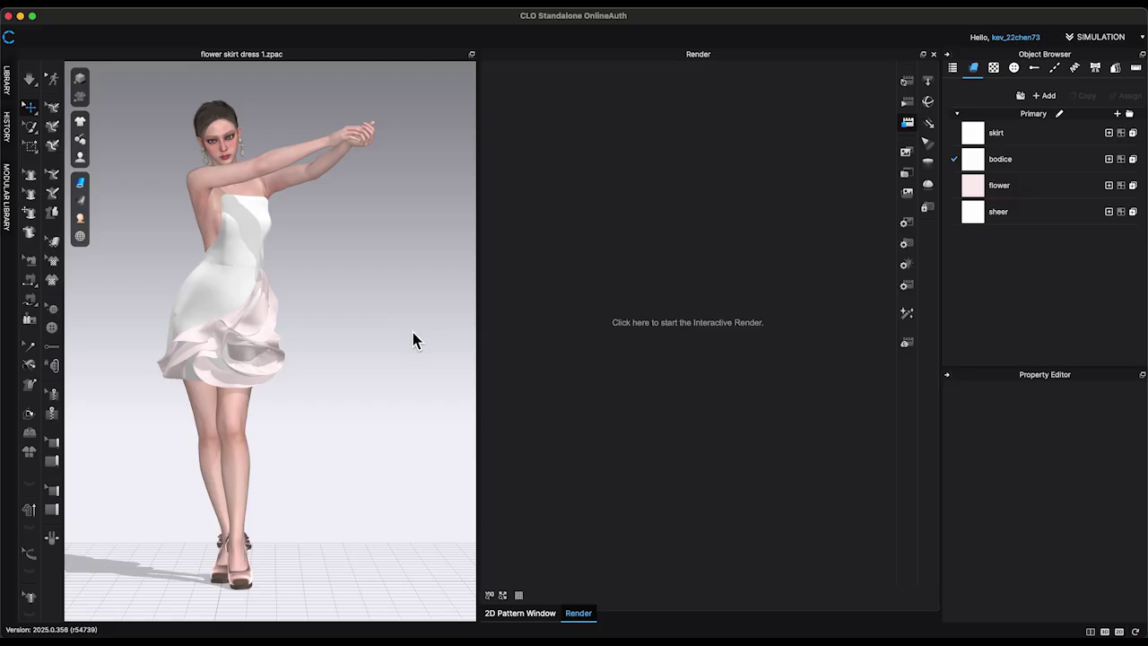
{"action": "middle_click_drag", "start_coordinate": [407, 338], "coordinate": [441, 348]}
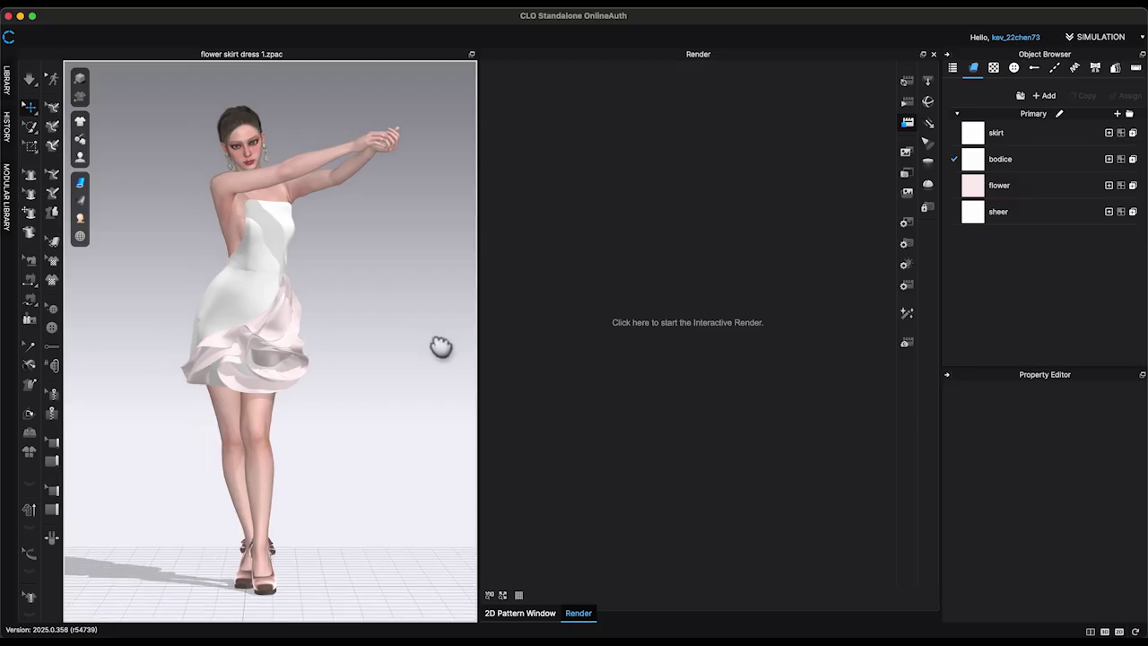
Set the render image size to A4 with transparent background and start the interactive render
{"action": "left_click", "coordinate": [909, 224]}
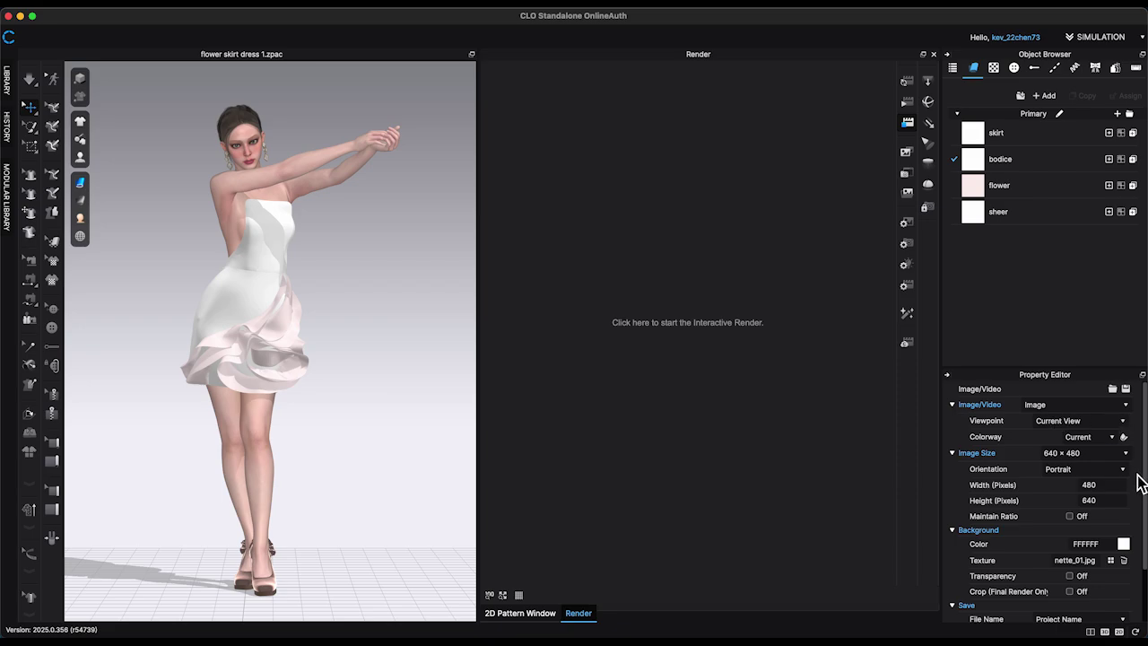
{"action": "left_click", "coordinate": [1126, 454]}
{"action": "left_click", "coordinate": [1075, 529]}
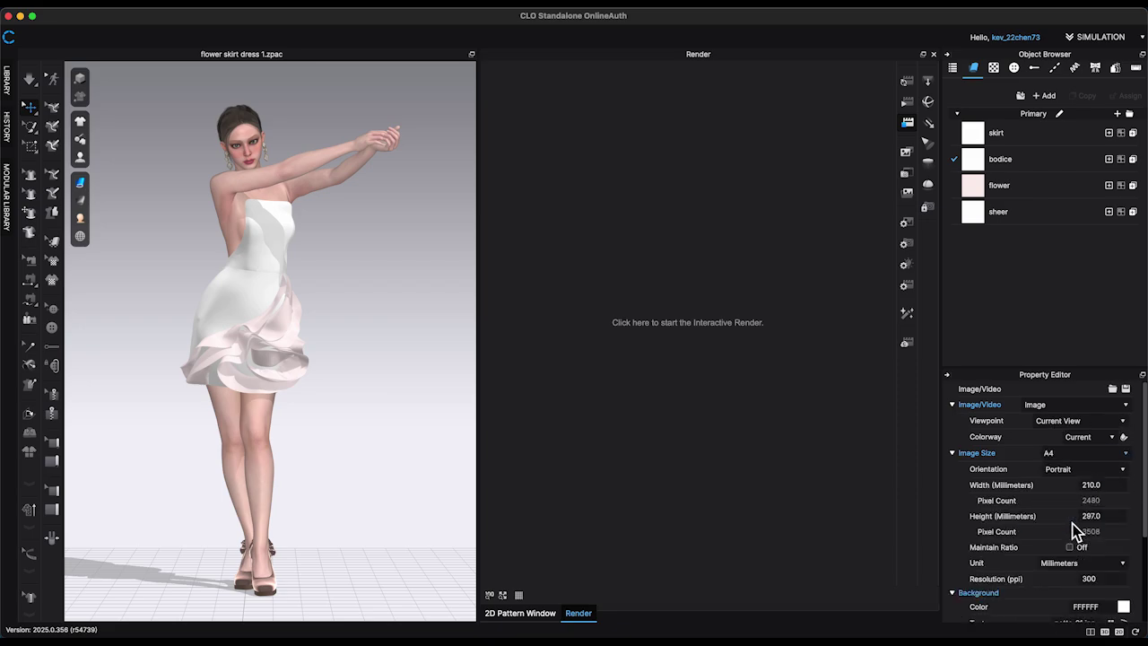
{"action": "scroll", "coordinate": [1132, 504], "scroll_direction": "down", "scroll_amount": 5}
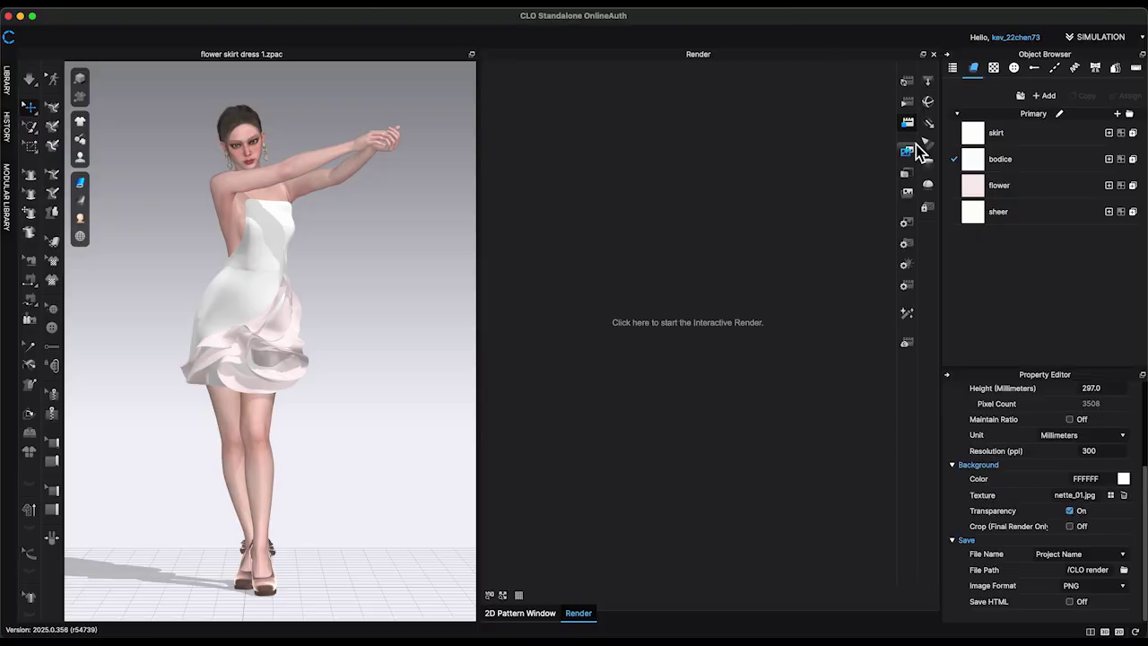
{"action": "left_click", "coordinate": [906, 79]}
{"action": "scroll", "coordinate": [404, 317], "scroll_direction": "up", "scroll_amount": 2}
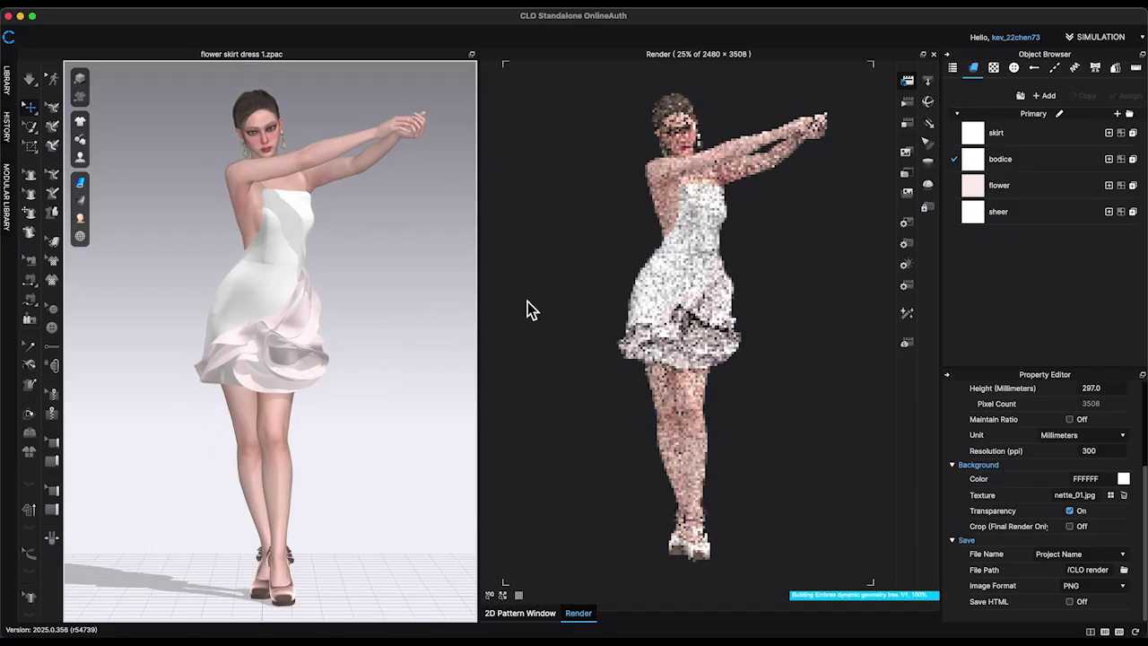
Apply a lighting preset to the dress scene and display the rectangle light
{"action": "left_click", "coordinate": [907, 265]}
{"action": "left_click", "coordinate": [1058, 405]}
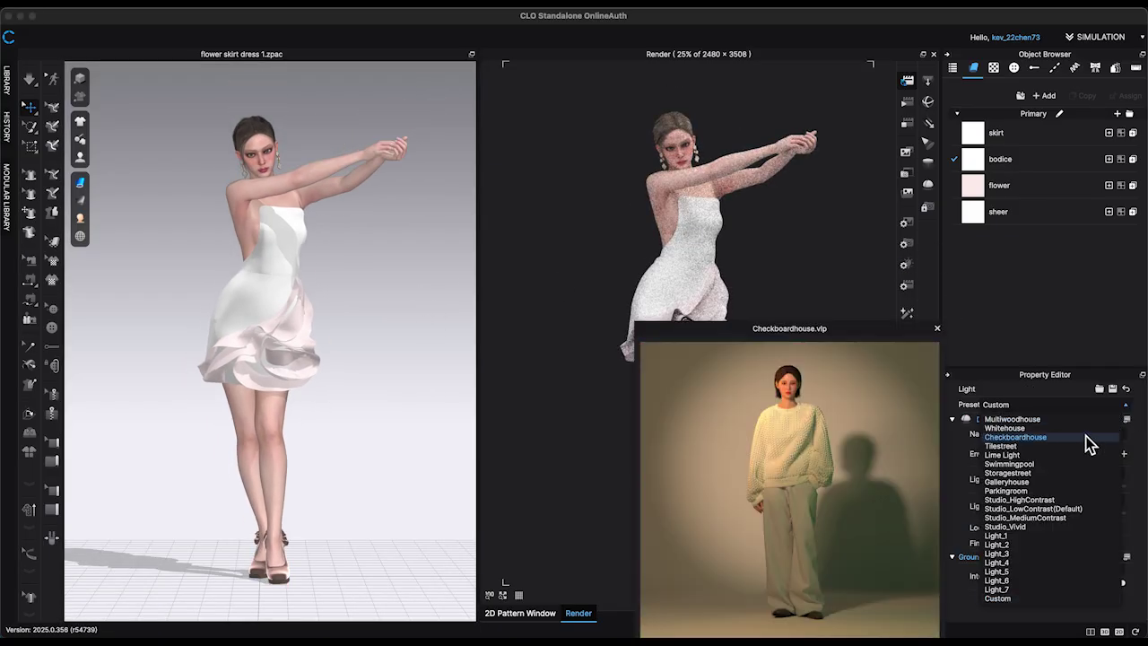
{"action": "left_click", "coordinate": [1092, 464]}
{"action": "scroll", "coordinate": [1099, 482], "scroll_direction": "down", "scroll_amount": 3}
{"action": "scroll", "coordinate": [1112, 539], "scroll_direction": "down", "scroll_amount": 3}
{"action": "left_click", "coordinate": [1121, 542]}
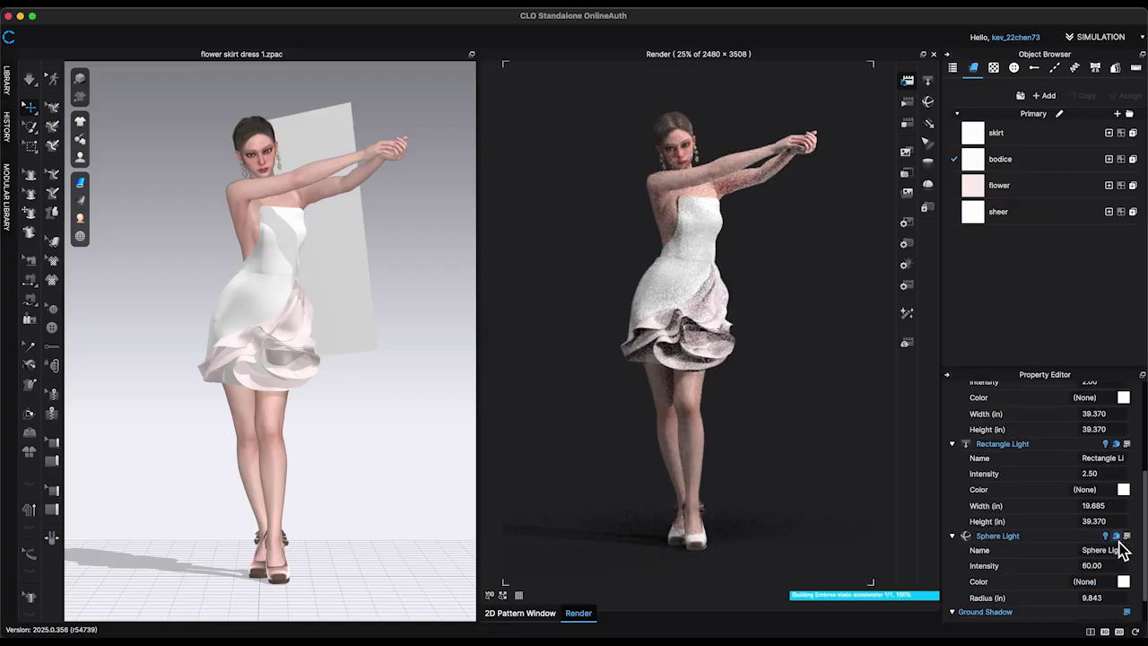
Rotate the rectangle light so it angles toward the avatar
{"action": "left_click", "coordinate": [354, 274]}
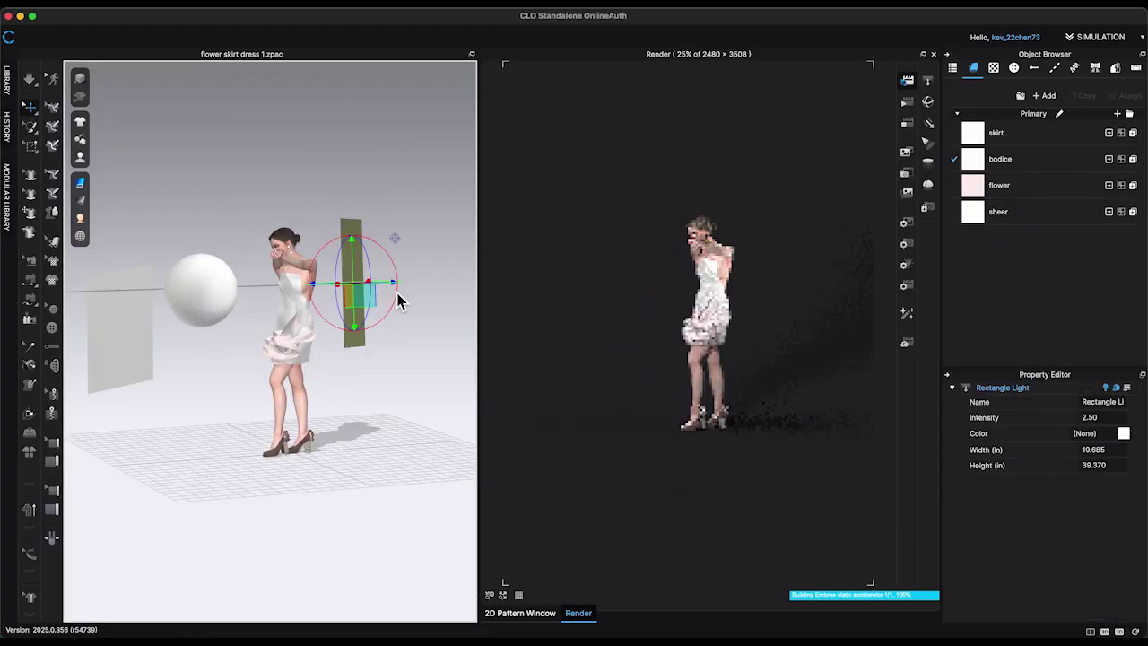
{"action": "left_click_drag", "start_coordinate": [401, 301], "coordinate": [436, 295]}
{"action": "right_click_drag", "start_coordinate": [436, 295], "coordinate": [375, 287]}
{"action": "right_click_drag", "start_coordinate": [365, 230], "coordinate": [353, 205]}
{"action": "right_click_drag", "start_coordinate": [394, 251], "coordinate": [385, 200]}
{"action": "scroll", "coordinate": [335, 267], "scroll_direction": "down", "scroll_amount": 3}
Apply the sphere light's colour and give the rectangle light near-white colour FFFDFD
{"action": "left_click", "coordinate": [372, 305]}
{"action": "scroll", "coordinate": [397, 346], "scroll_direction": "up", "scroll_amount": 3}
{"action": "left_click", "coordinate": [1124, 433]}
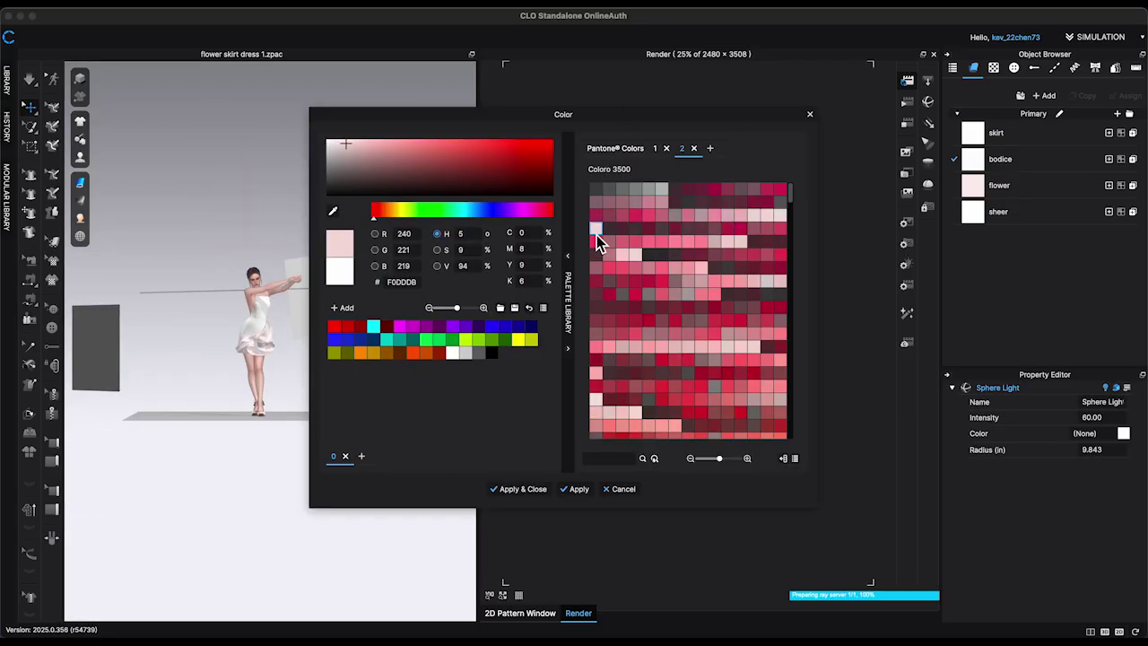
{"action": "left_click", "coordinate": [511, 489]}
{"action": "left_click", "coordinate": [101, 352]}
{"action": "left_click", "coordinate": [1124, 434]}
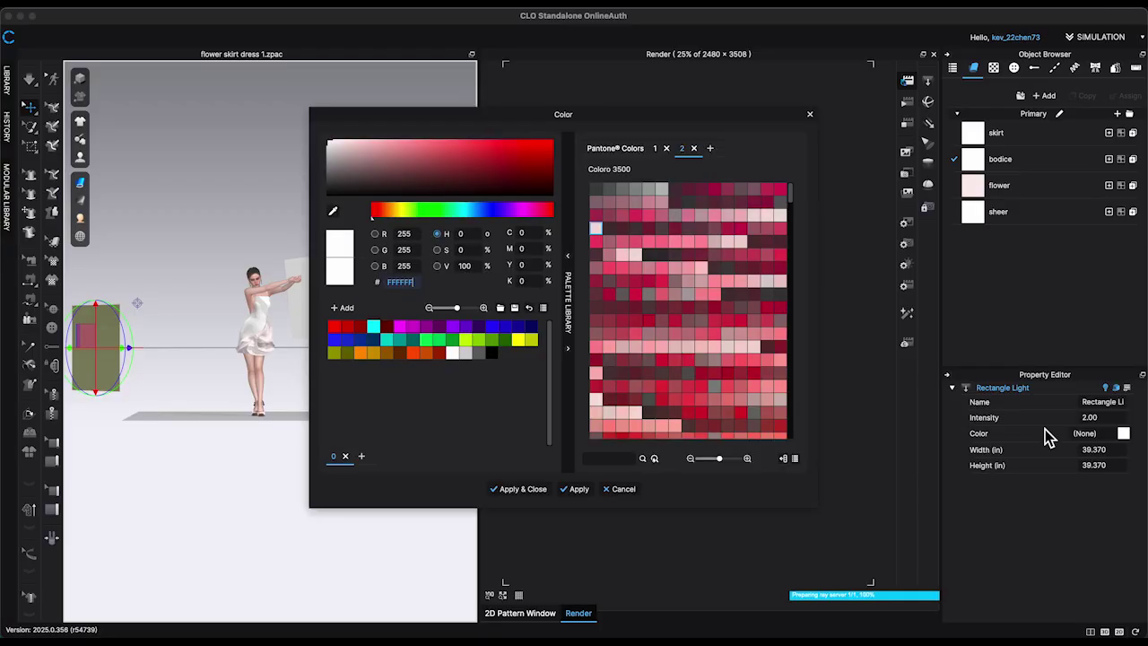
{"action": "left_click", "coordinate": [341, 154]}
{"action": "left_click", "coordinate": [510, 490]}
Set the rectangle light's intensity to 3
{"action": "double_click", "coordinate": [1112, 418]}
{"action": "type", "text": "8"}
{"action": "key", "text": "Return"}
{"action": "scroll", "coordinate": [333, 390], "scroll_direction": "up", "scroll_amount": 5}
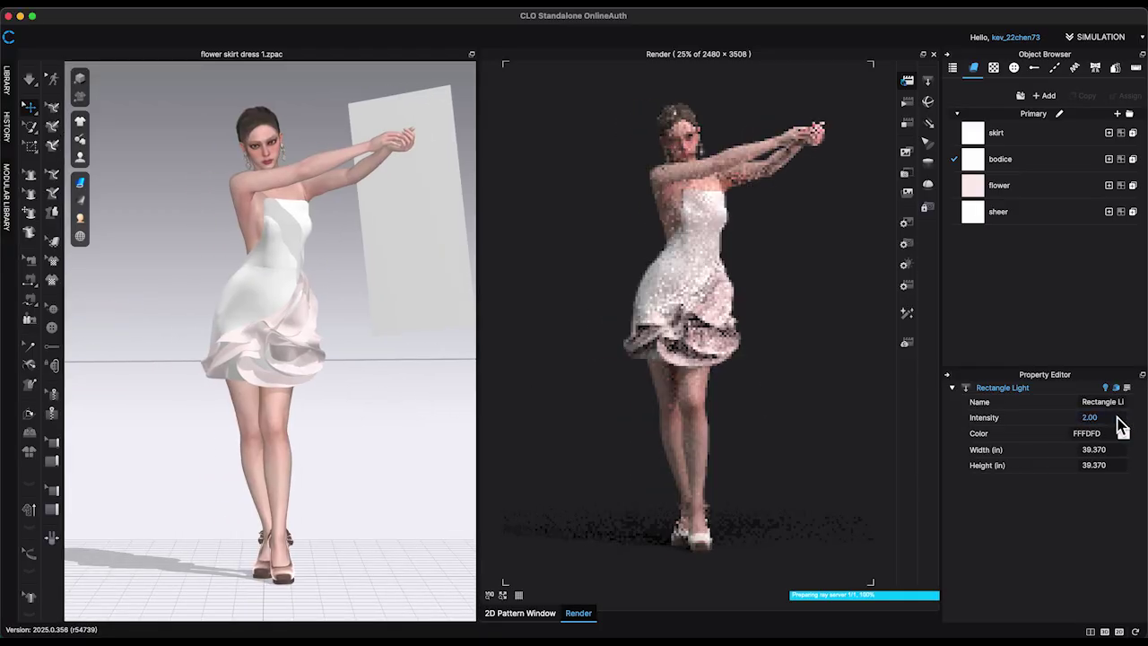
{"action": "double_click", "coordinate": [1118, 417]}
{"action": "type", "text": "3"}
{"action": "key", "text": "Return"}
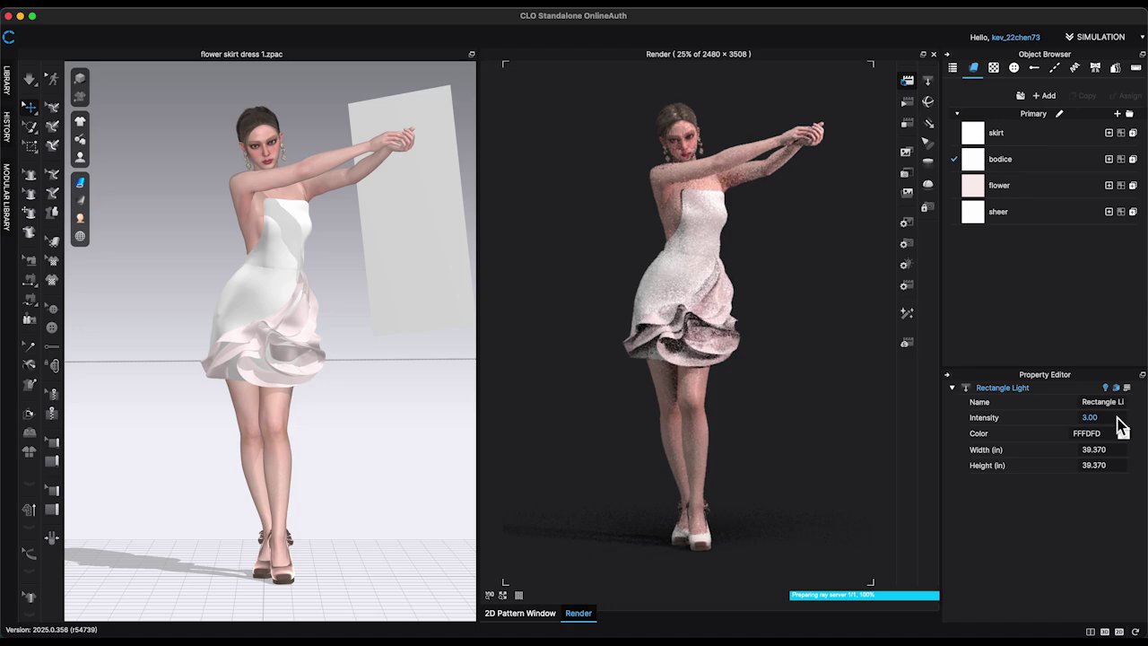
{"action": "scroll", "coordinate": [446, 449], "scroll_direction": "up", "scroll_amount": 2}
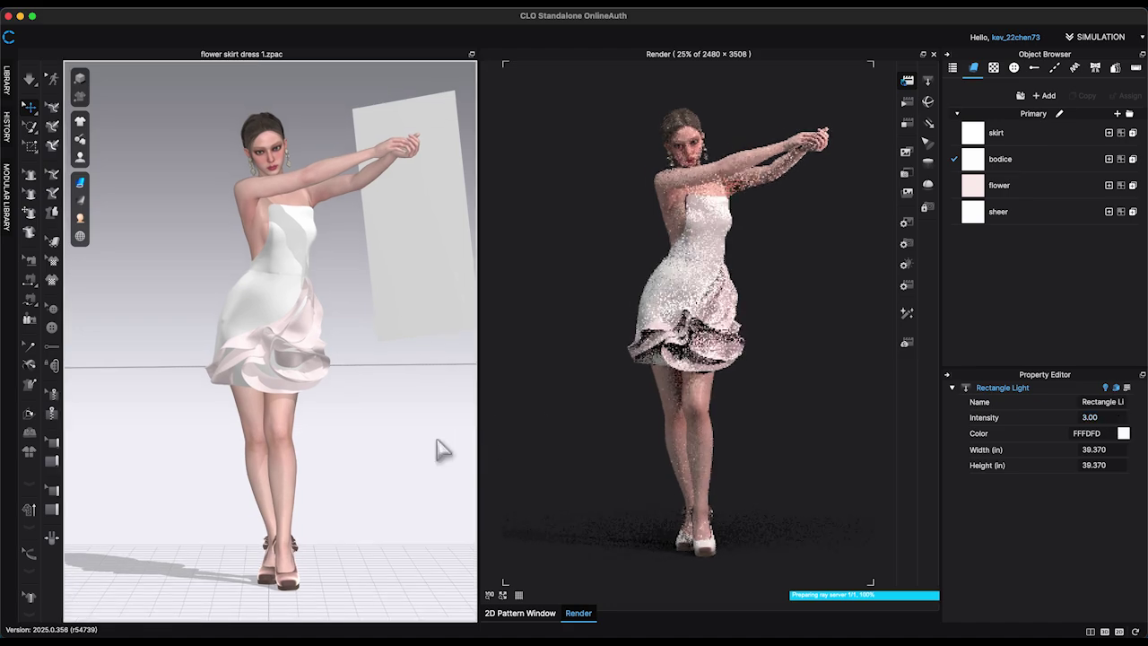
{"action": "scroll", "coordinate": [440, 456], "scroll_direction": "up", "scroll_amount": 1}
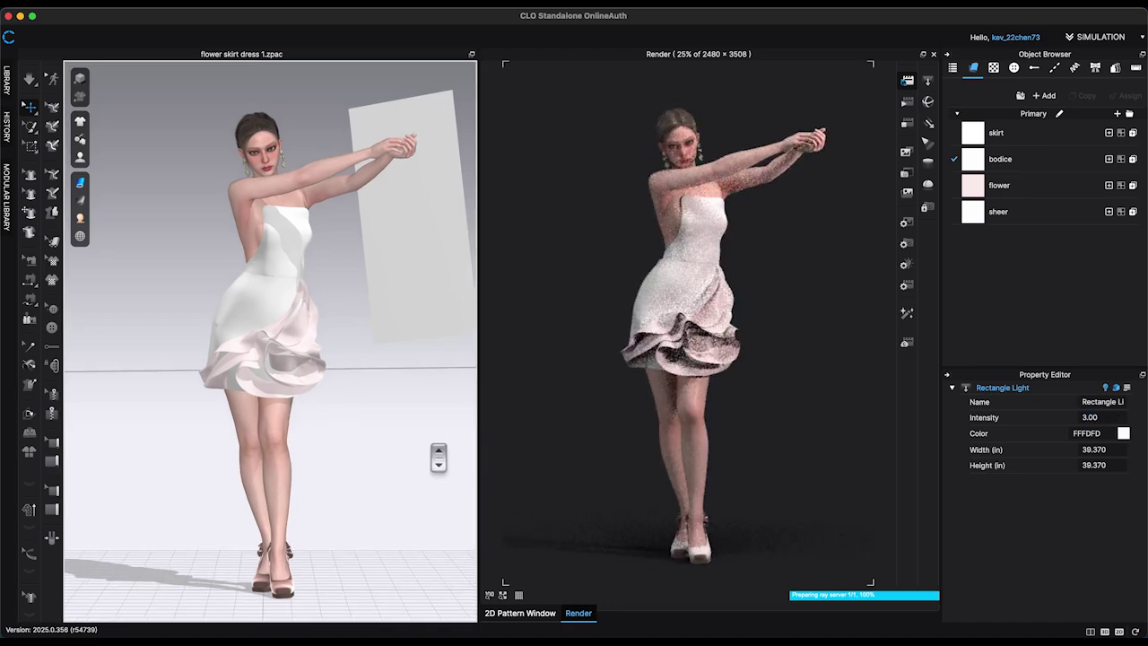
Change render Light quality to High, leaving Material quality unchanged
{"action": "left_click", "coordinate": [907, 289]}
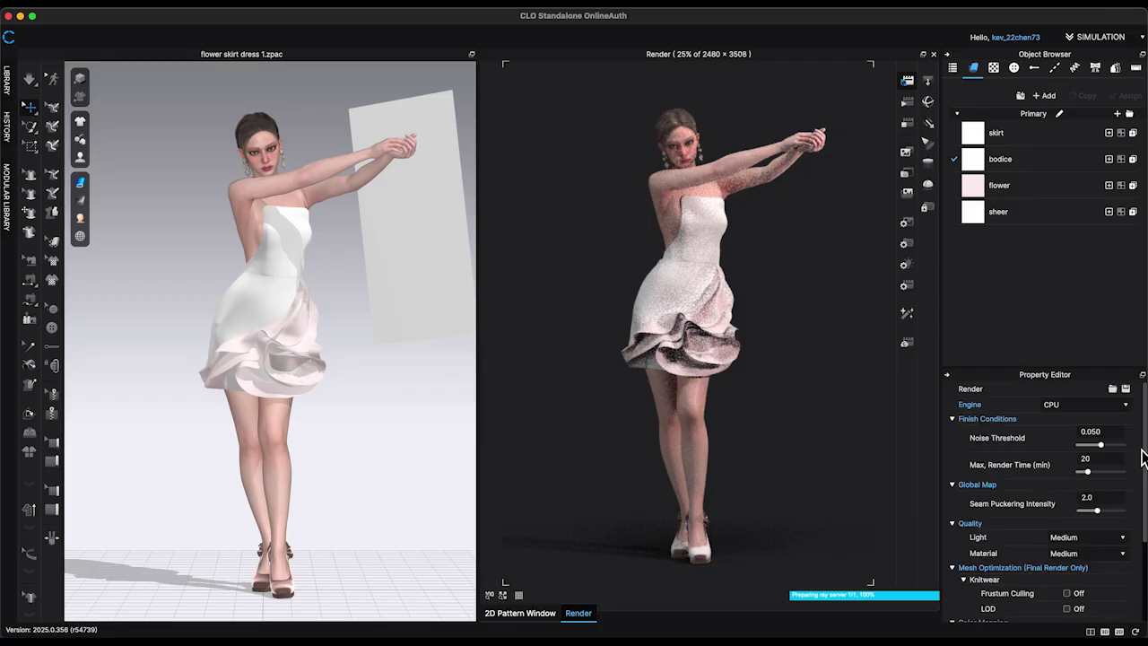
{"action": "left_click", "coordinate": [1119, 538]}
{"action": "left_click", "coordinate": [1084, 571]}
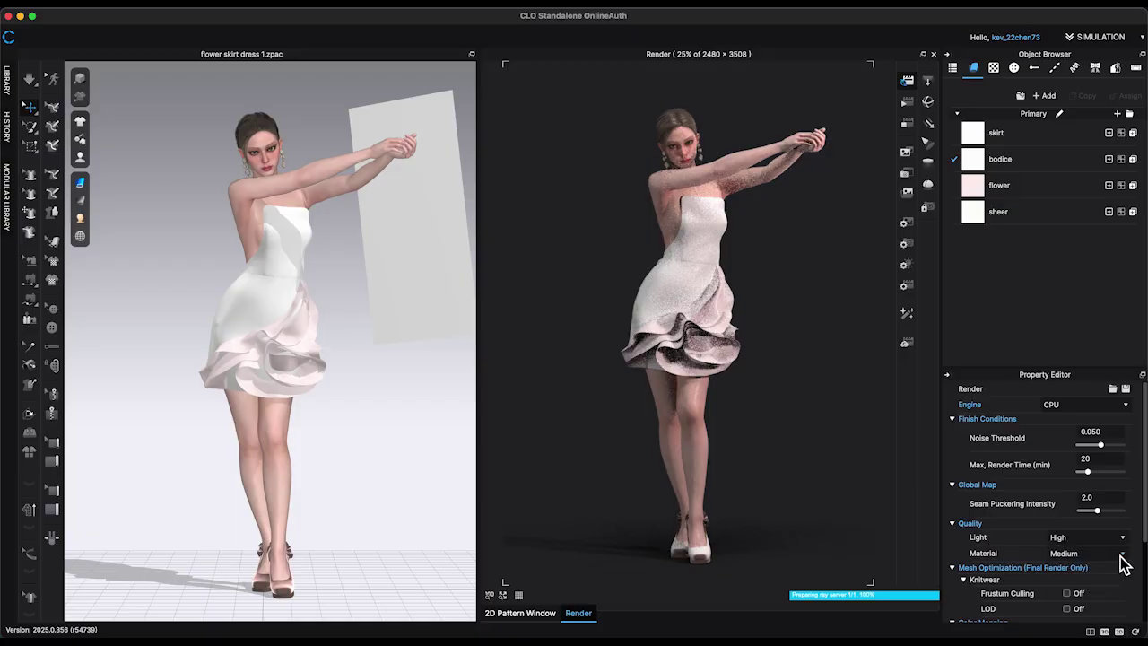
{"action": "left_click", "coordinate": [1122, 553]}
{"action": "left_click", "coordinate": [1107, 605]}
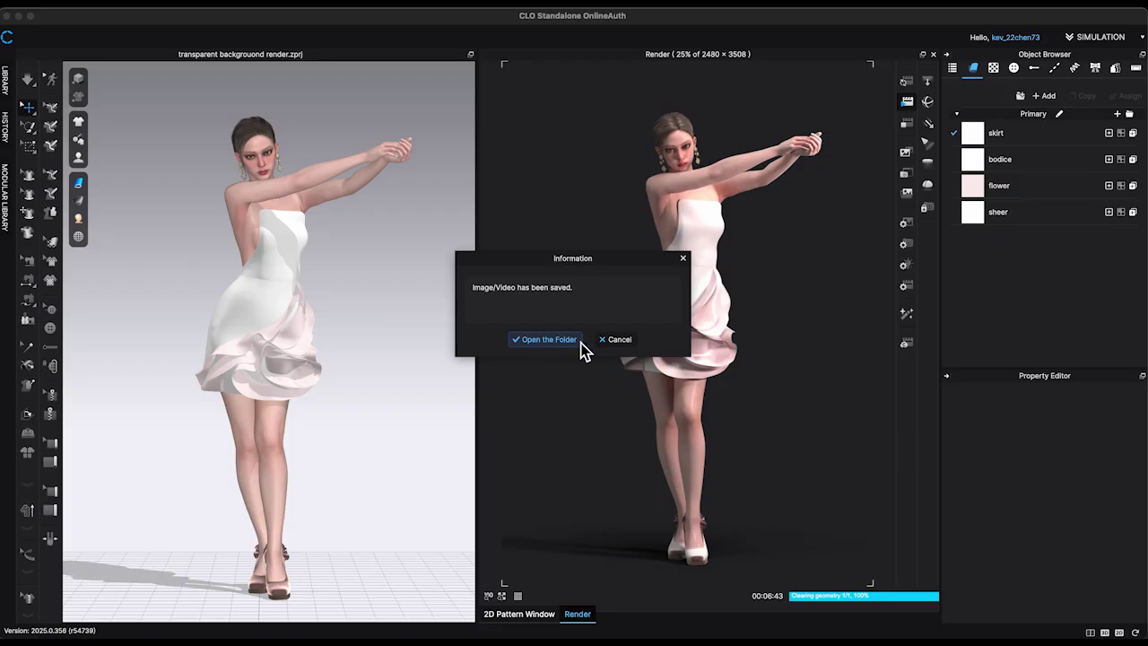
Open the folder containing the saved render image
{"action": "left_click", "coordinate": [547, 339]}
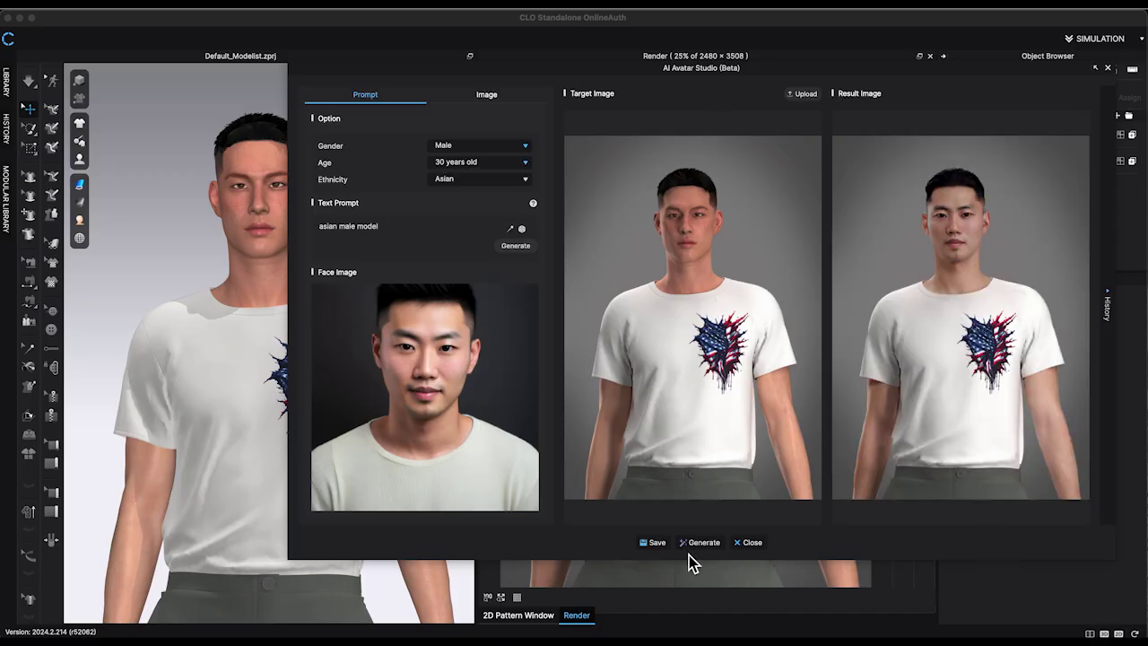
Screenshot the Target Image and Result Image panels together with Cmd+Shift+4
{"action": "key", "text": "super+shift+4"}
{"action": "left_click_drag", "start_coordinate": [566, 135], "coordinate": [1088, 500]}
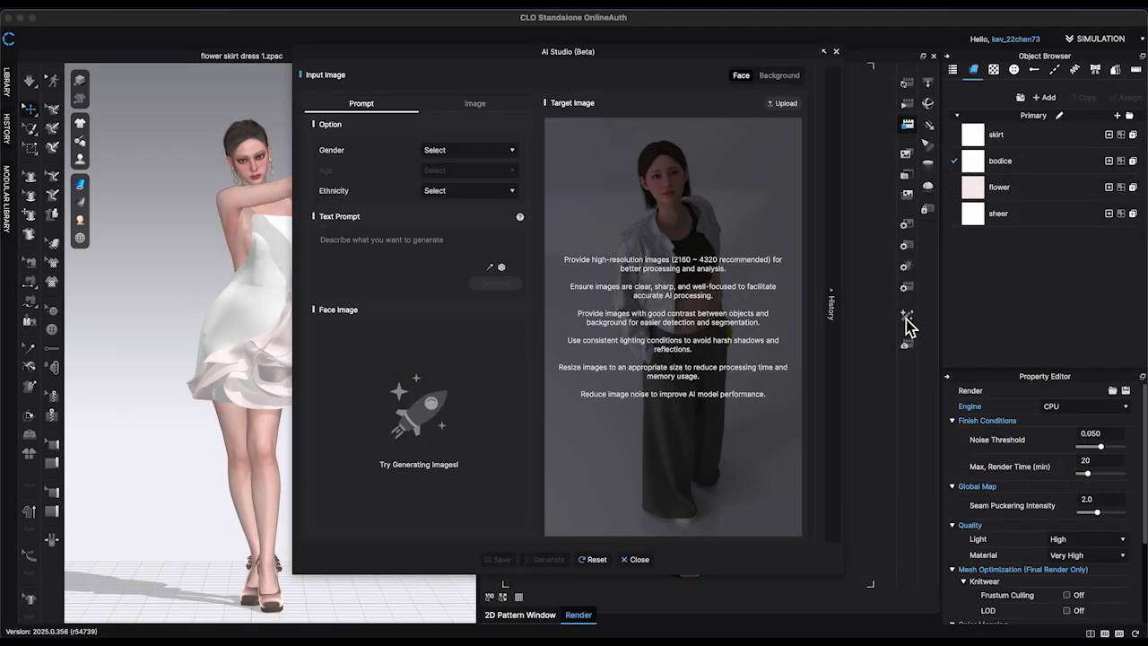
Switch AI Studio to Background mode and upload flower skirt dress 1_3.png as the target
{"action": "left_click_drag", "start_coordinate": [628, 51], "coordinate": [534, 54]}
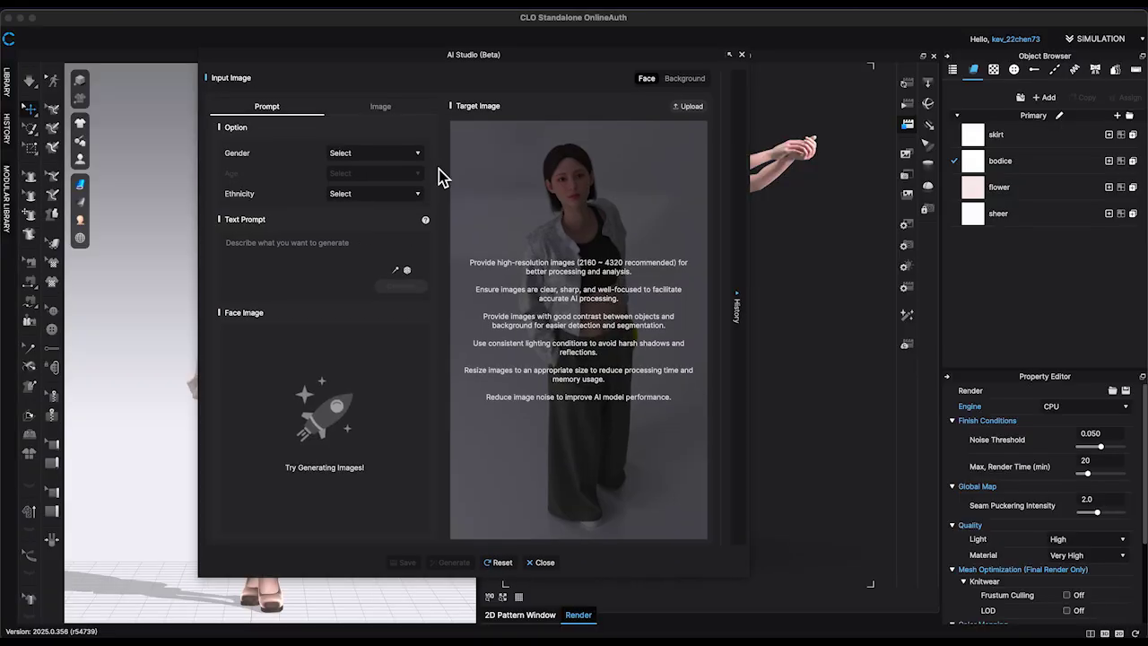
{"action": "left_click", "coordinate": [690, 79]}
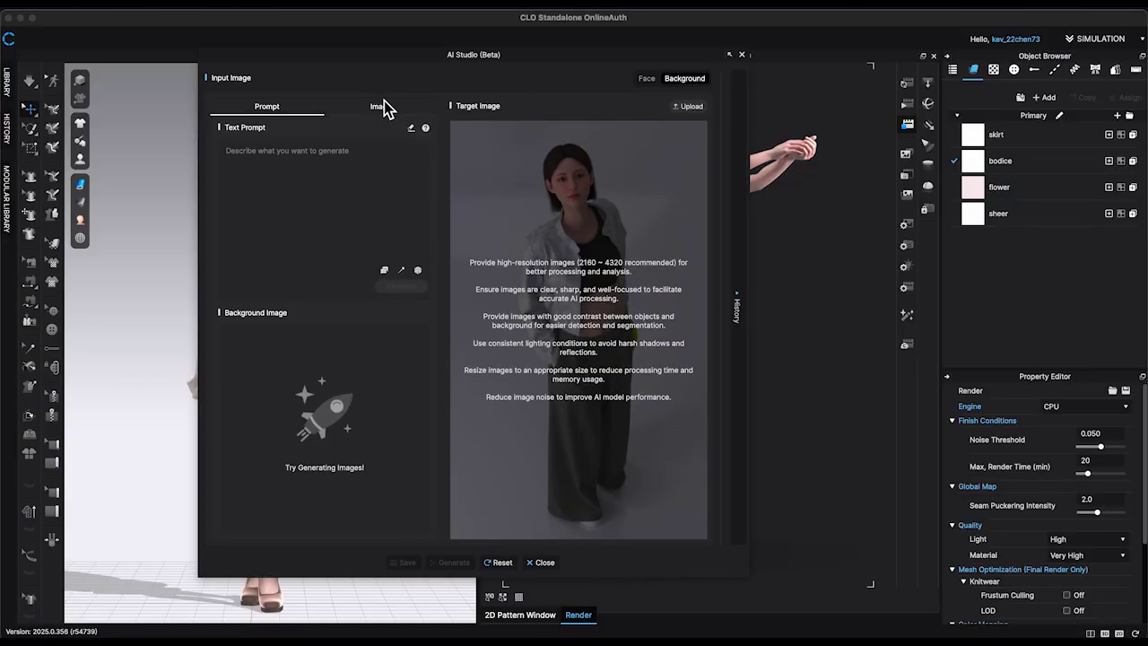
{"action": "left_click", "coordinate": [690, 107]}
{"action": "left_click", "coordinate": [322, 89]}
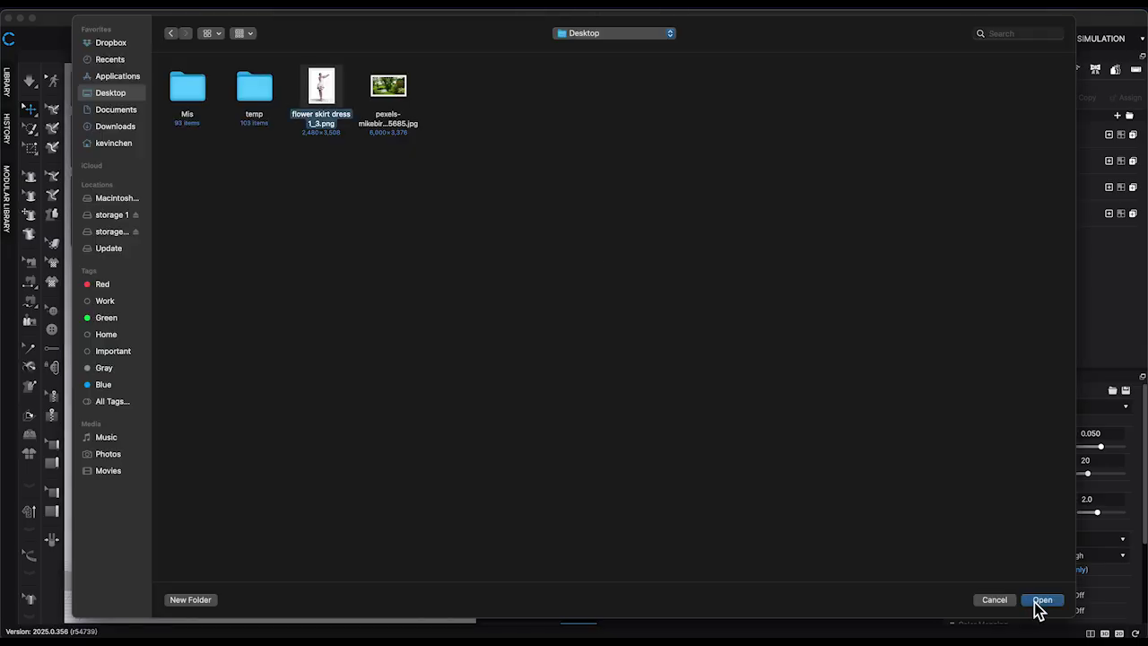
{"action": "left_click", "coordinate": [1042, 600]}
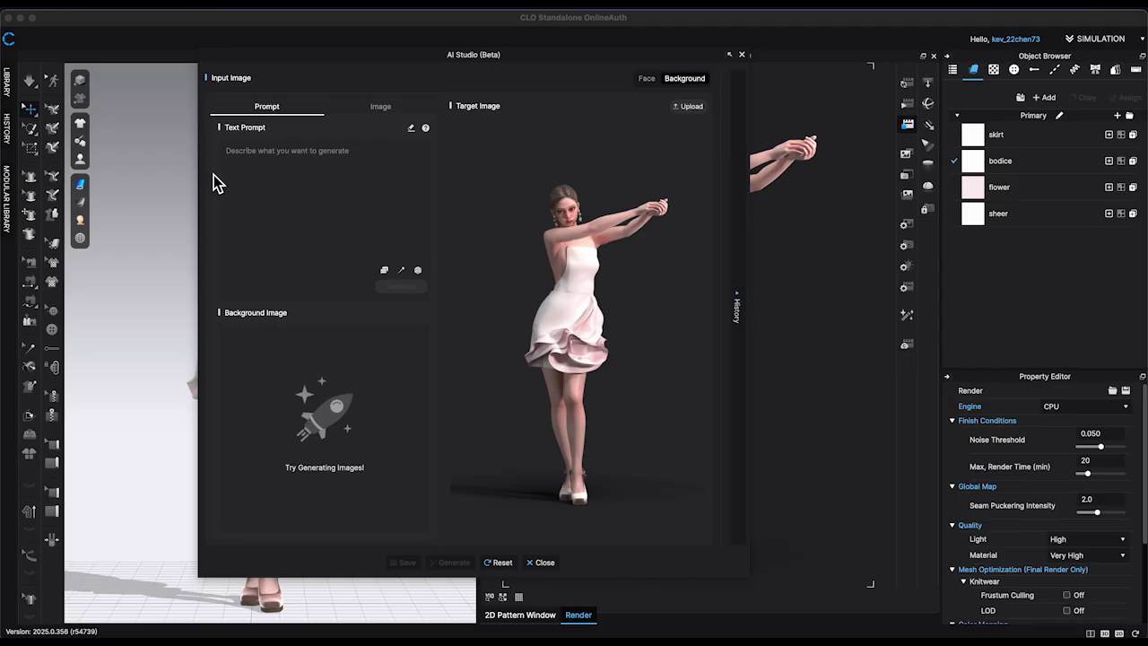
Add the Backdrop Studio keyword to the prompt and generate a background
{"action": "left_click", "coordinate": [386, 270]}
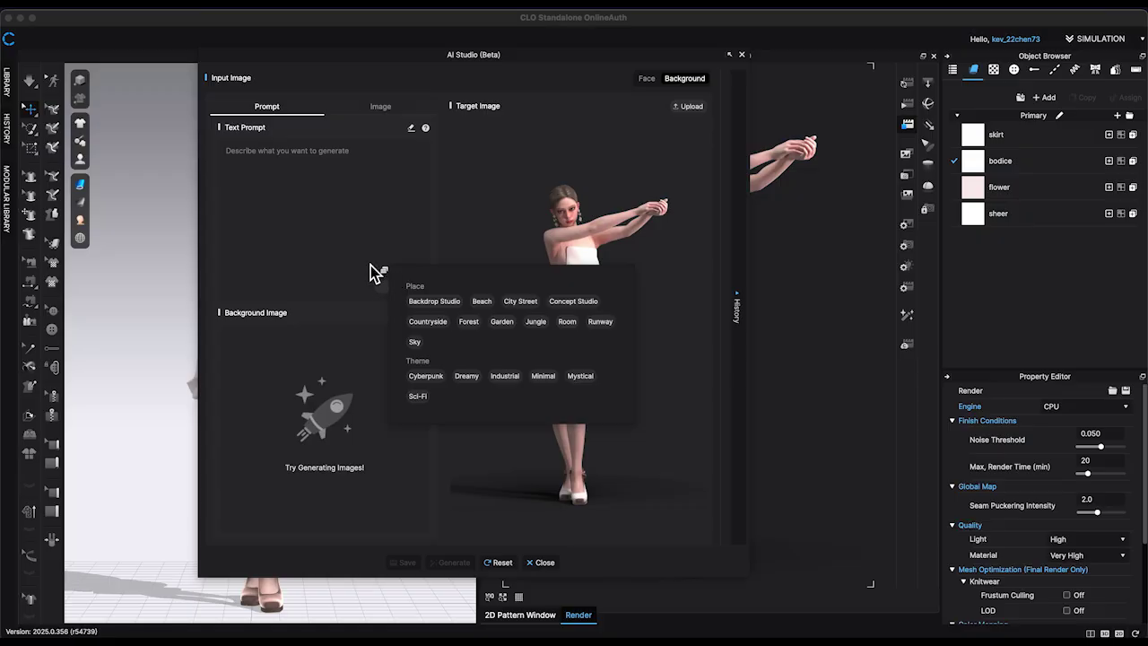
{"action": "left_click", "coordinate": [442, 303]}
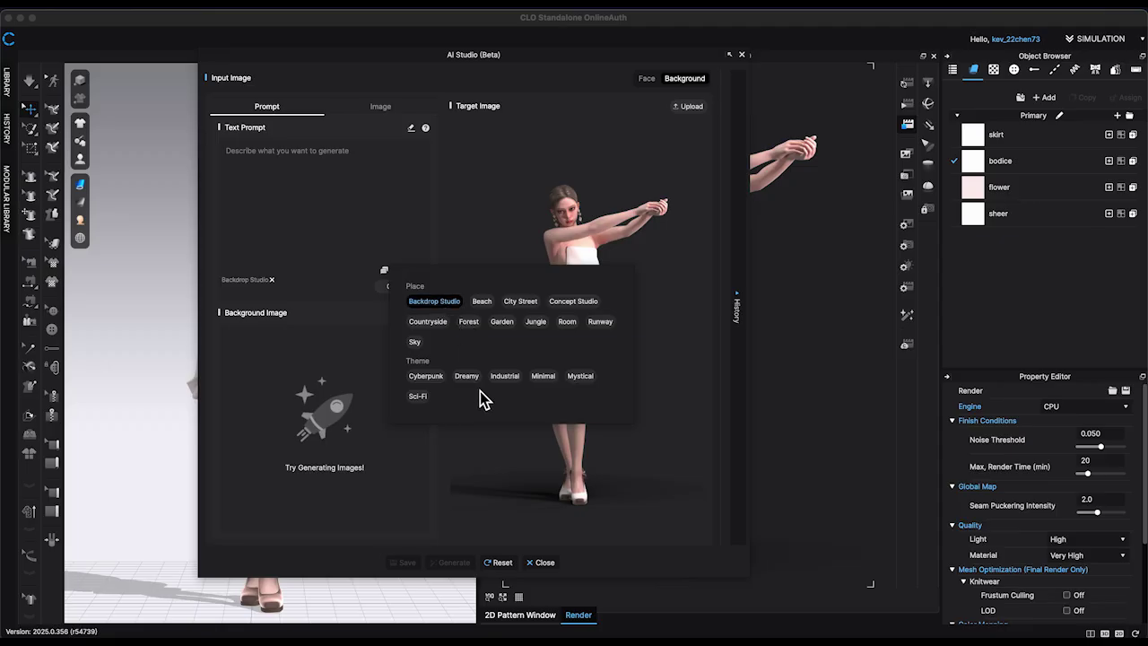
{"action": "left_click", "coordinate": [383, 243]}
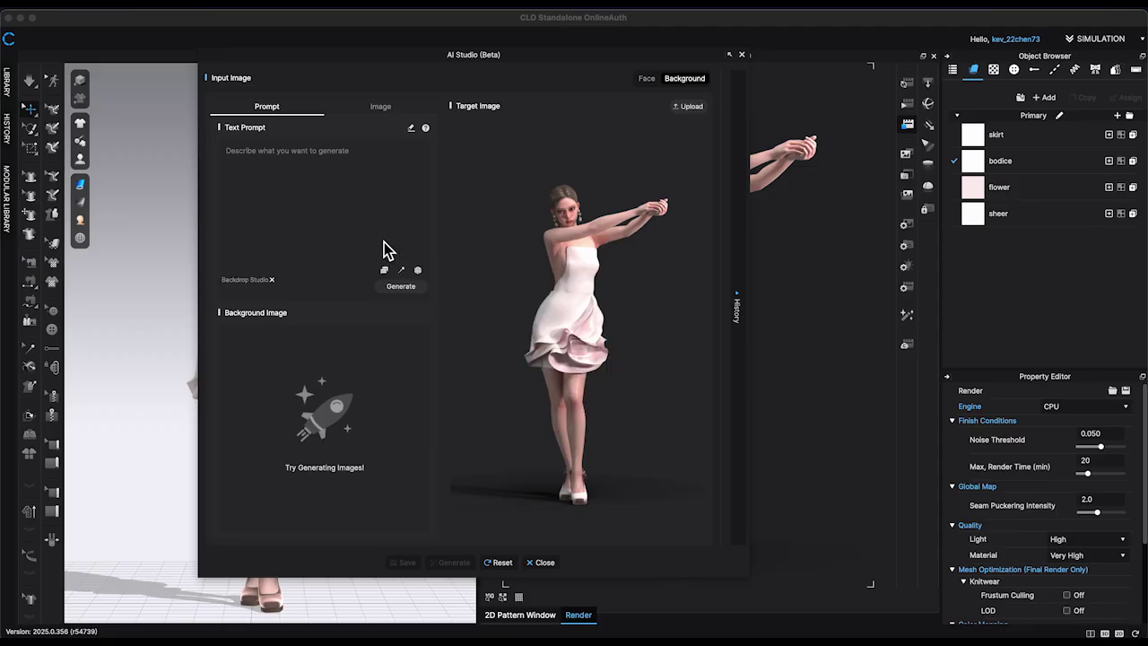
{"action": "left_click", "coordinate": [403, 287]}
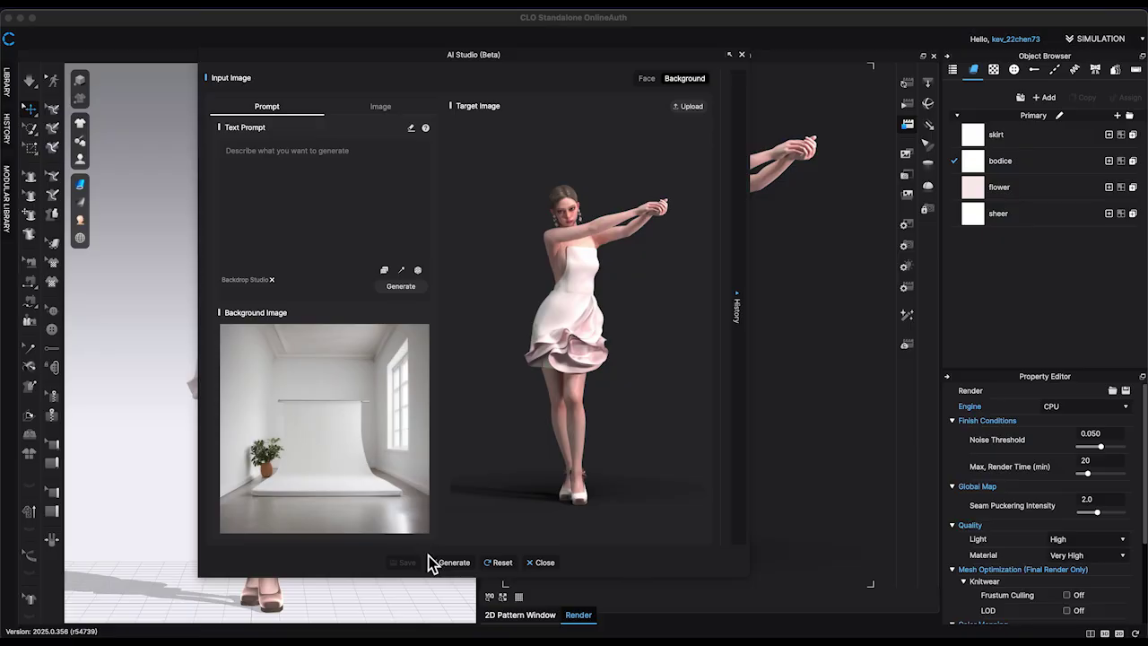
Composite the dress onto the studio background, then reset the background and output to start again
{"action": "left_click", "coordinate": [458, 565]}
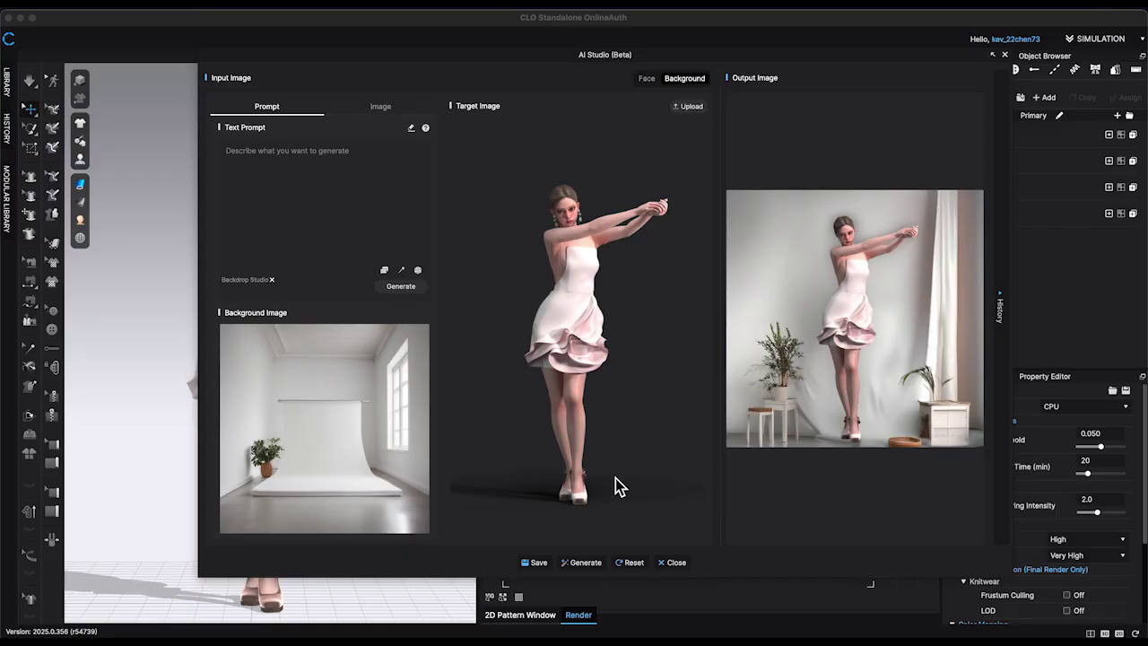
{"action": "left_click", "coordinate": [634, 562]}
{"action": "left_click", "coordinate": [384, 270]}
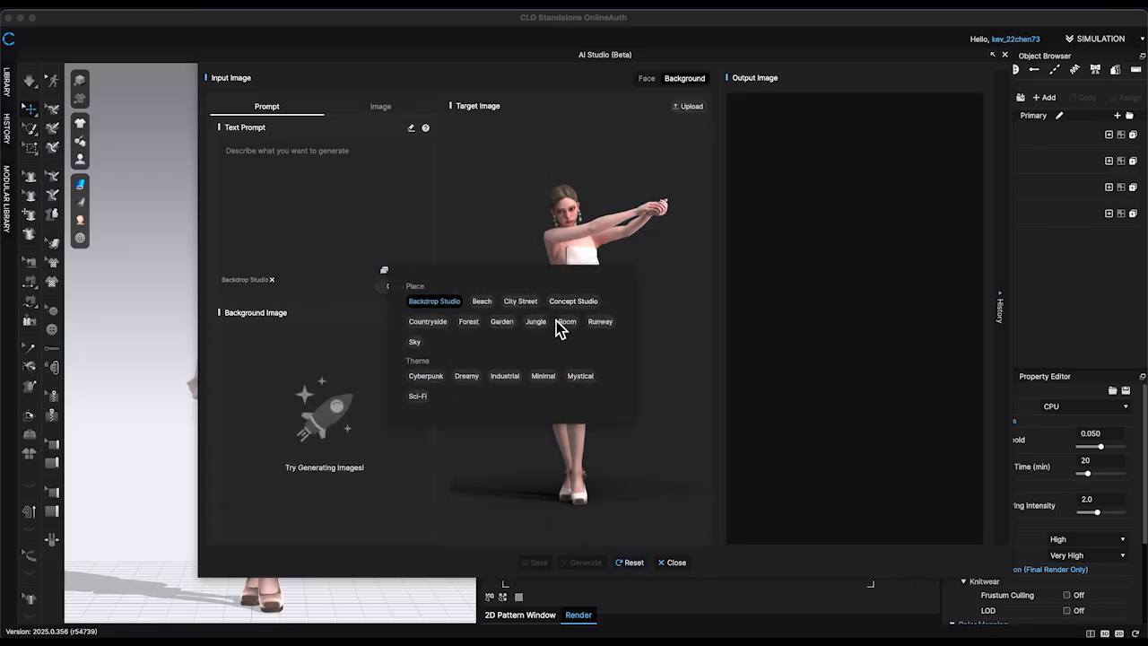
Swap the Backdrop Studio keyword for Garden and generate a garden background
{"action": "left_click", "coordinate": [494, 323]}
{"action": "left_click", "coordinate": [439, 302]}
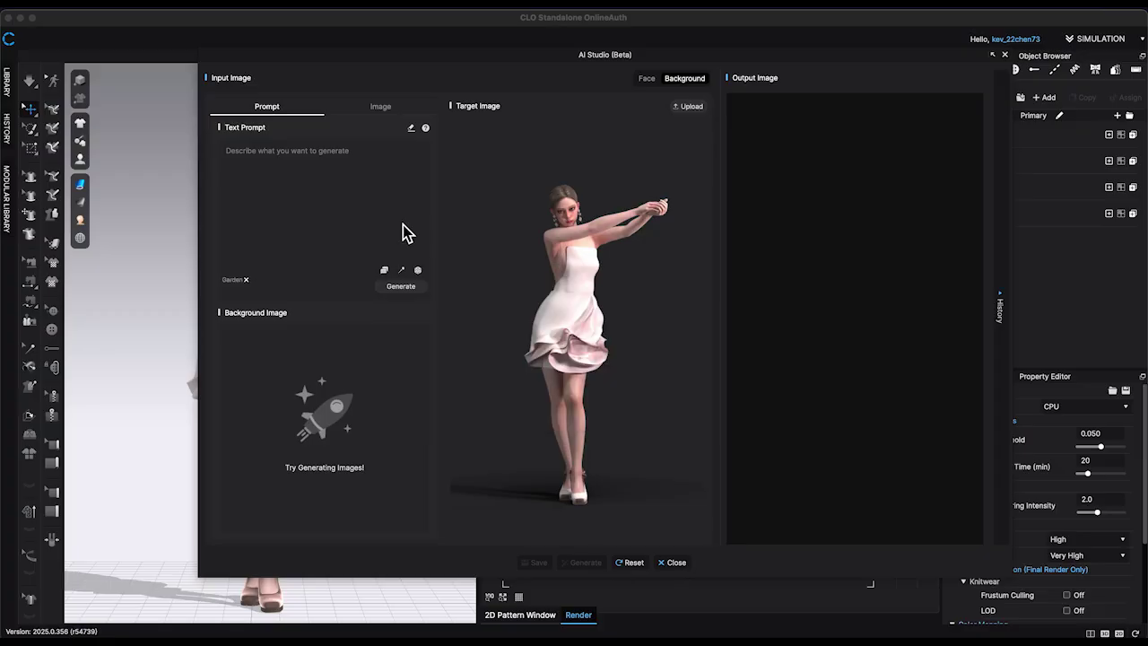
{"action": "left_click", "coordinate": [401, 286]}
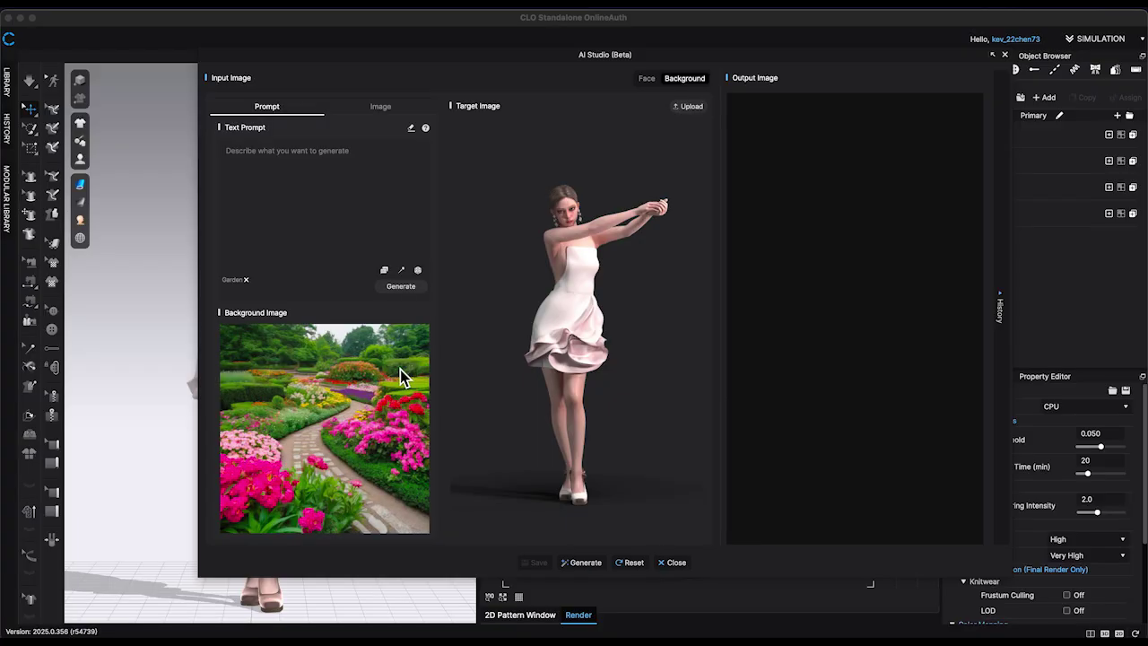
Add the Minimal keyword, regenerate, and composite the dress into the rose-garden scene
{"action": "left_click", "coordinate": [403, 288]}
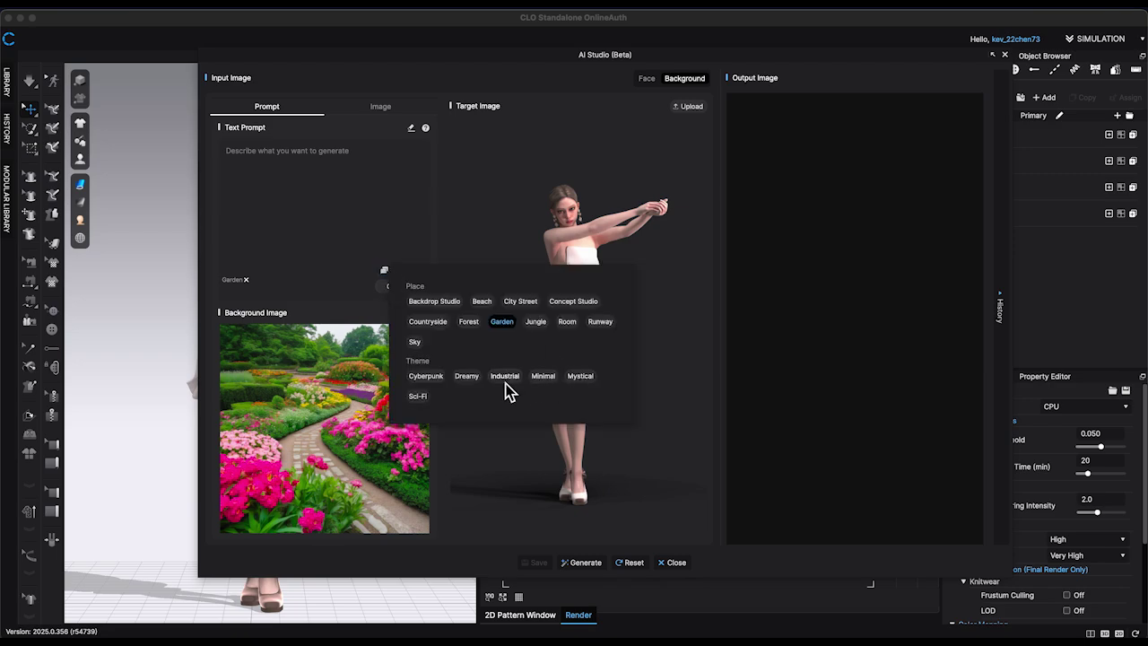
{"action": "left_click", "coordinate": [542, 375]}
{"action": "left_click", "coordinate": [401, 287]}
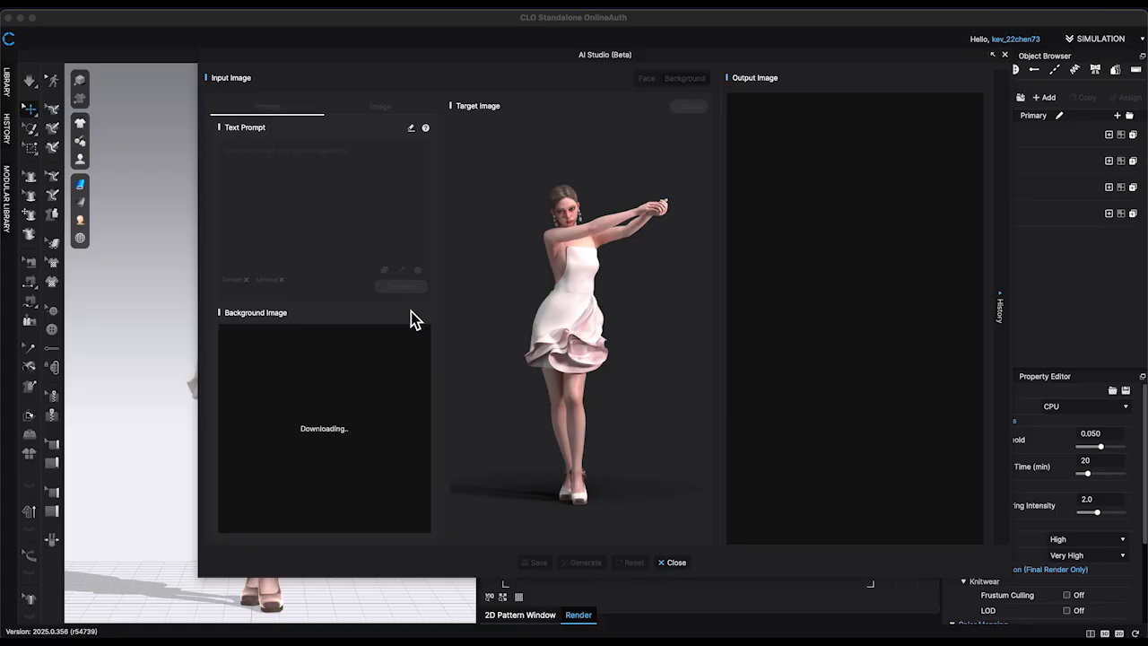
{"action": "left_click", "coordinate": [585, 563]}
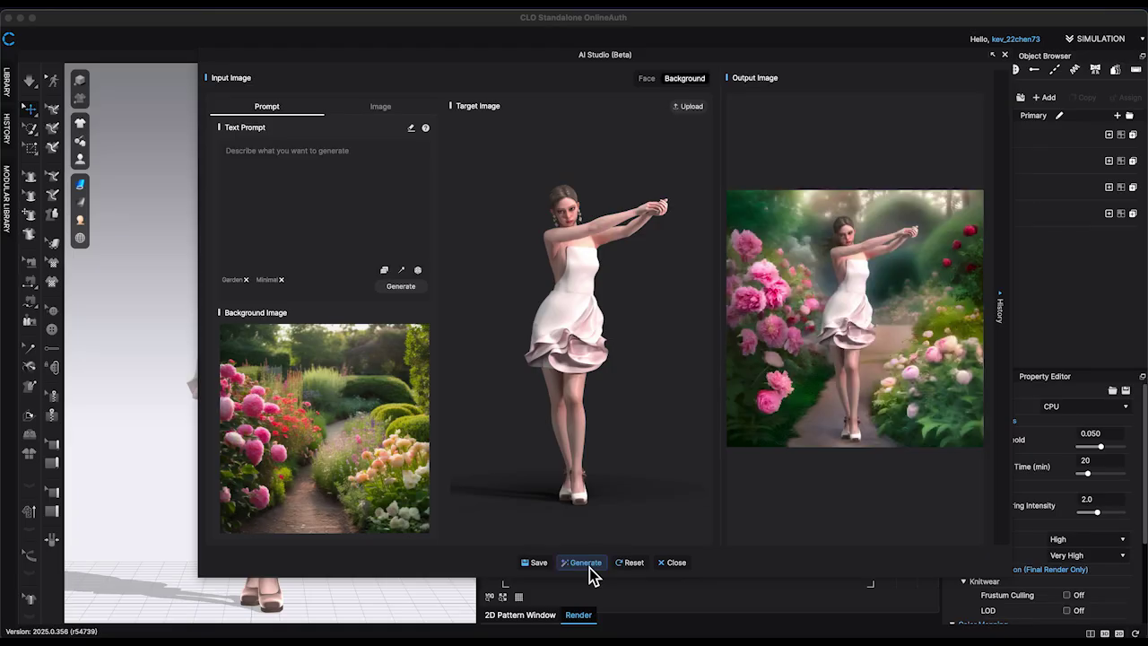
Save the garden composite to the Desktop as 'AI background image 1'
{"action": "left_click", "coordinate": [537, 567]}
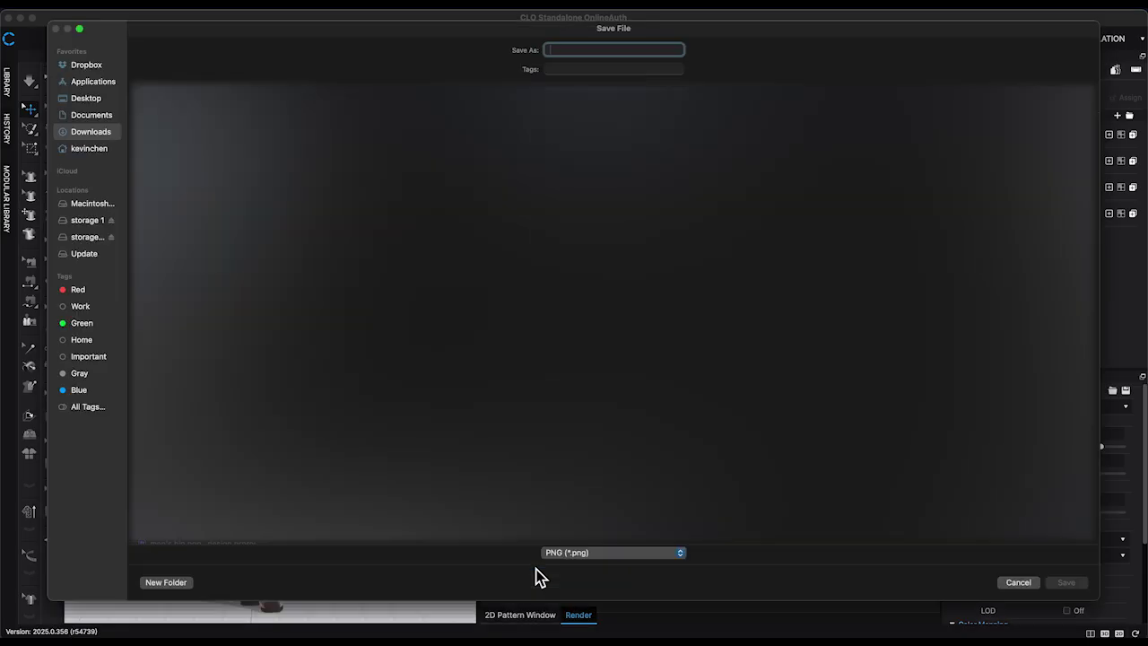
{"action": "type", "text": "AI background image 1"}
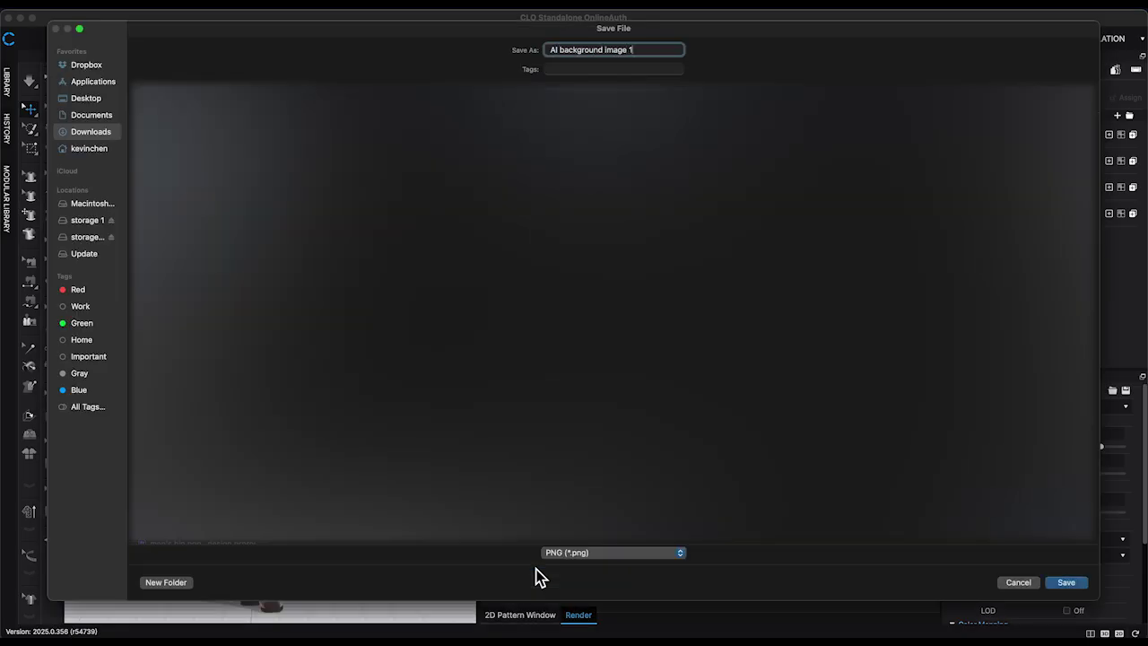
{"action": "left_click", "coordinate": [89, 98]}
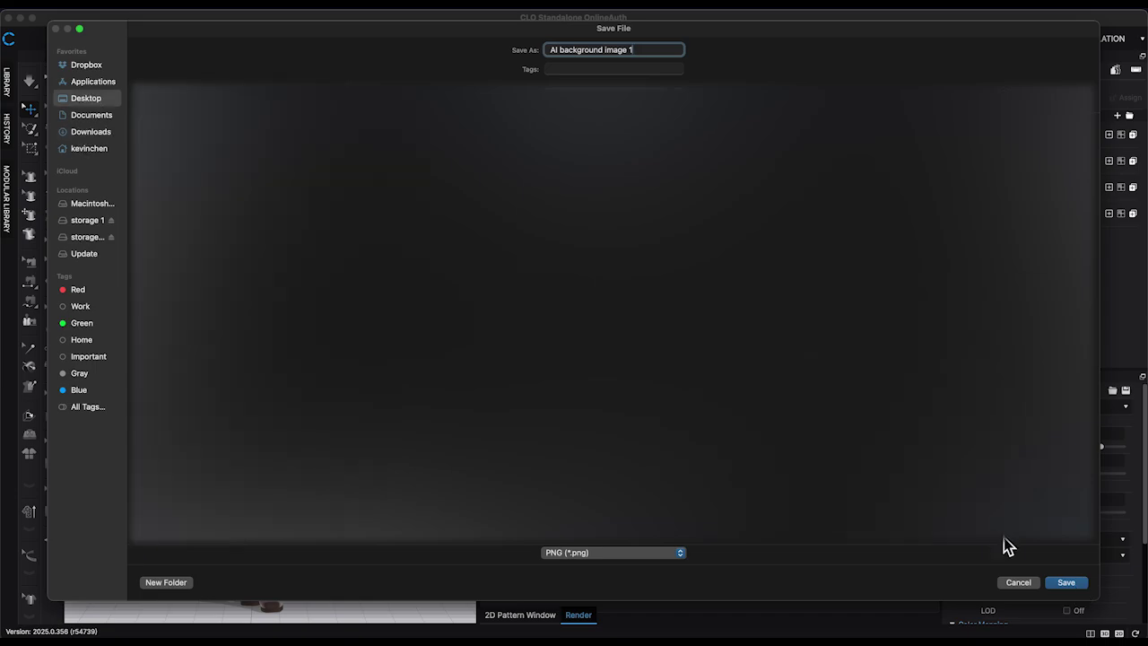
{"action": "left_click", "coordinate": [1067, 583]}
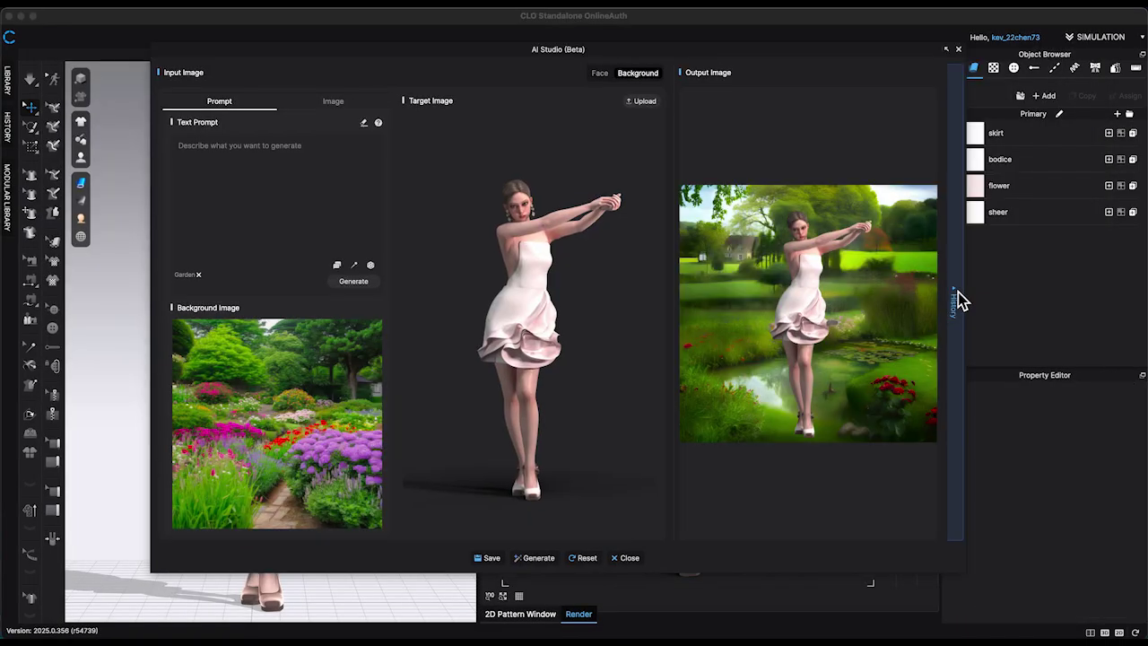
Reload the Forest and then the Backdrop Studio backgrounds from the history list
{"action": "left_click", "coordinate": [963, 302]}
{"action": "left_click", "coordinate": [481, 152]}
{"action": "left_click", "coordinate": [486, 200]}
{"action": "left_click", "coordinate": [480, 243]}
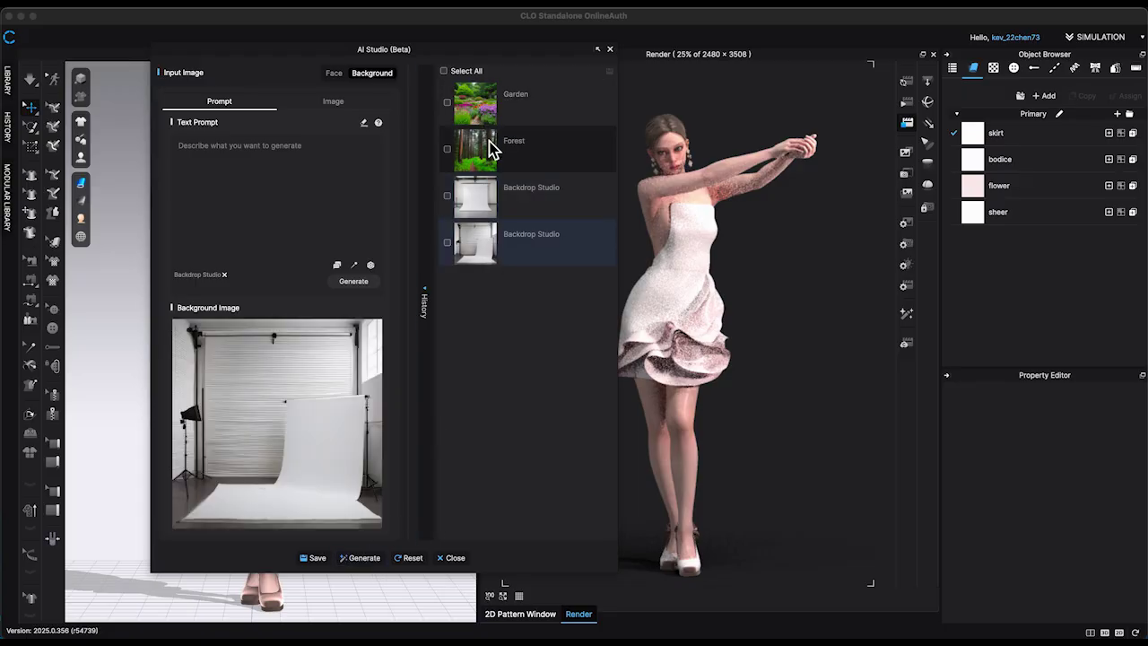
Composite the dress onto the shutter-door studio background and save it to the Desktop as 'AI Image 2'
{"action": "left_click", "coordinate": [362, 558]}
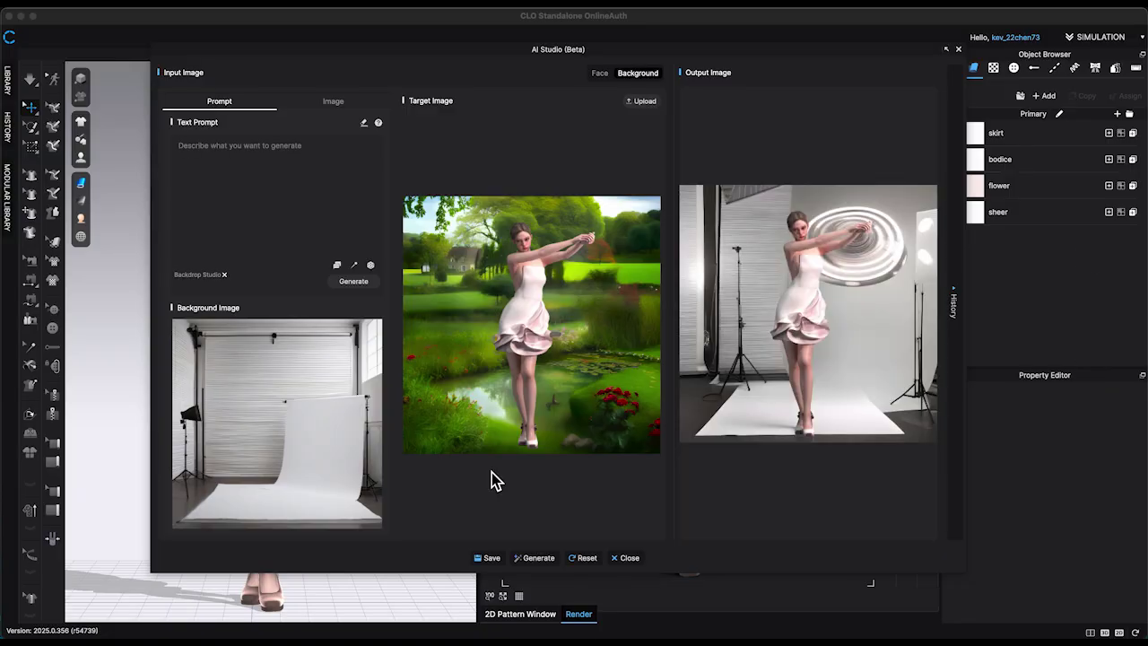
{"action": "left_click", "coordinate": [491, 558]}
{"action": "type", "text": "AI Image 2"}
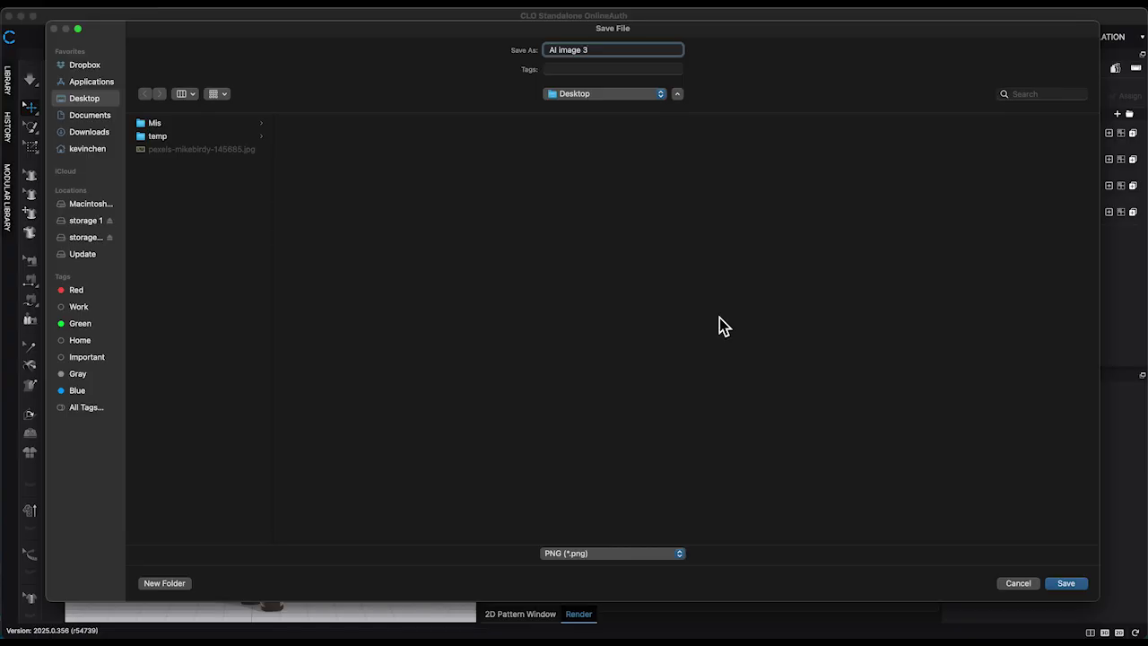
{"action": "left_click", "coordinate": [1064, 583]}
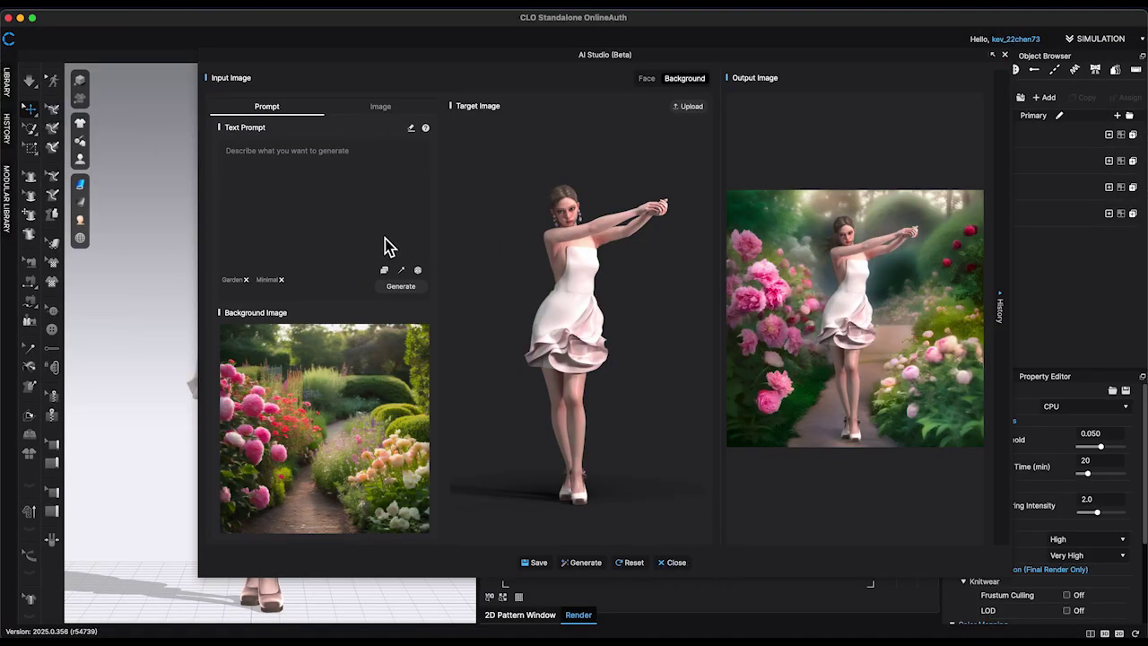
Drop the Garden and Minimal tags and generate from the prompt 'Flower garden background'
{"action": "left_click", "coordinate": [388, 276]}
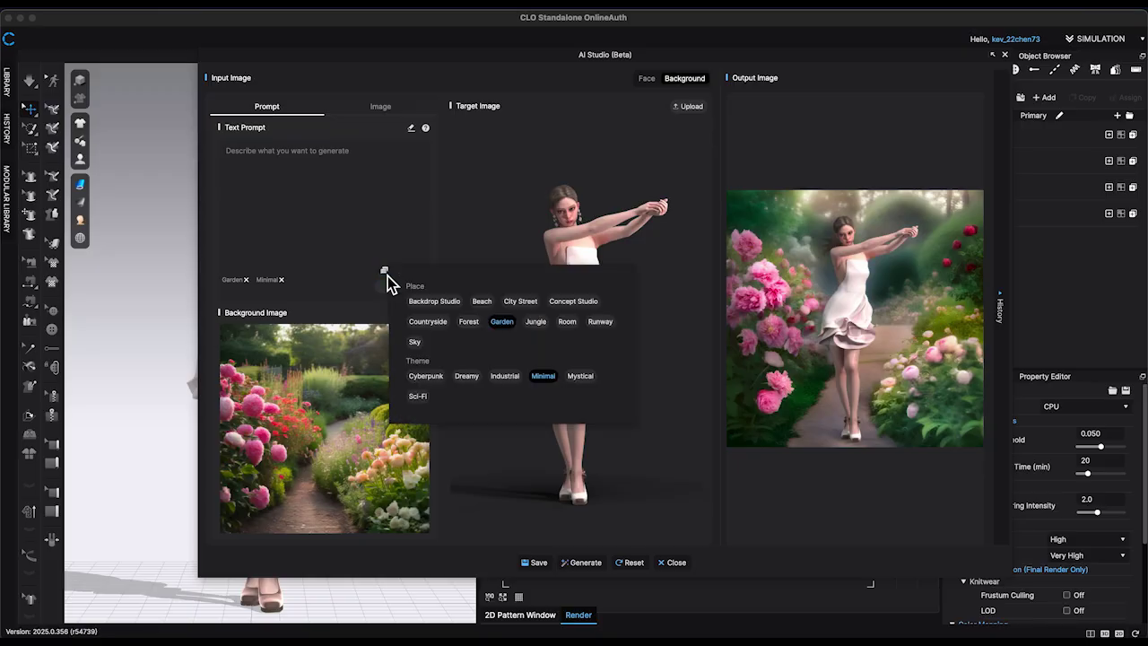
{"action": "left_click", "coordinate": [500, 322]}
{"action": "left_click", "coordinate": [544, 376]}
{"action": "left_click", "coordinate": [314, 172]}
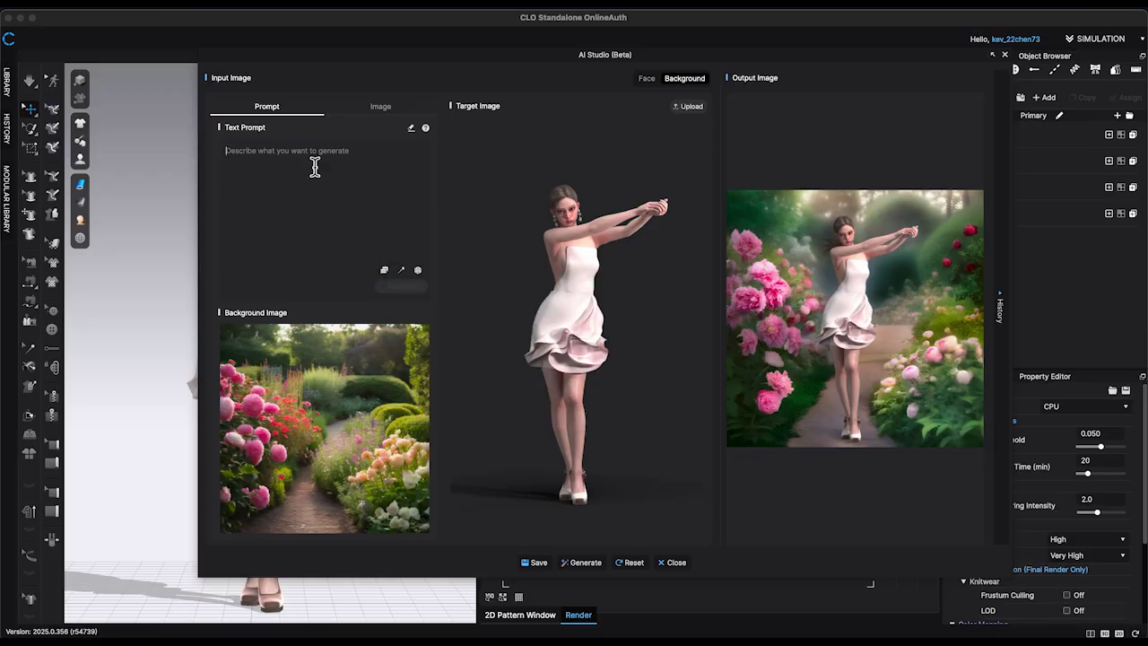
{"action": "type", "text": "Flower garden background"}
{"action": "left_click", "coordinate": [404, 288]}
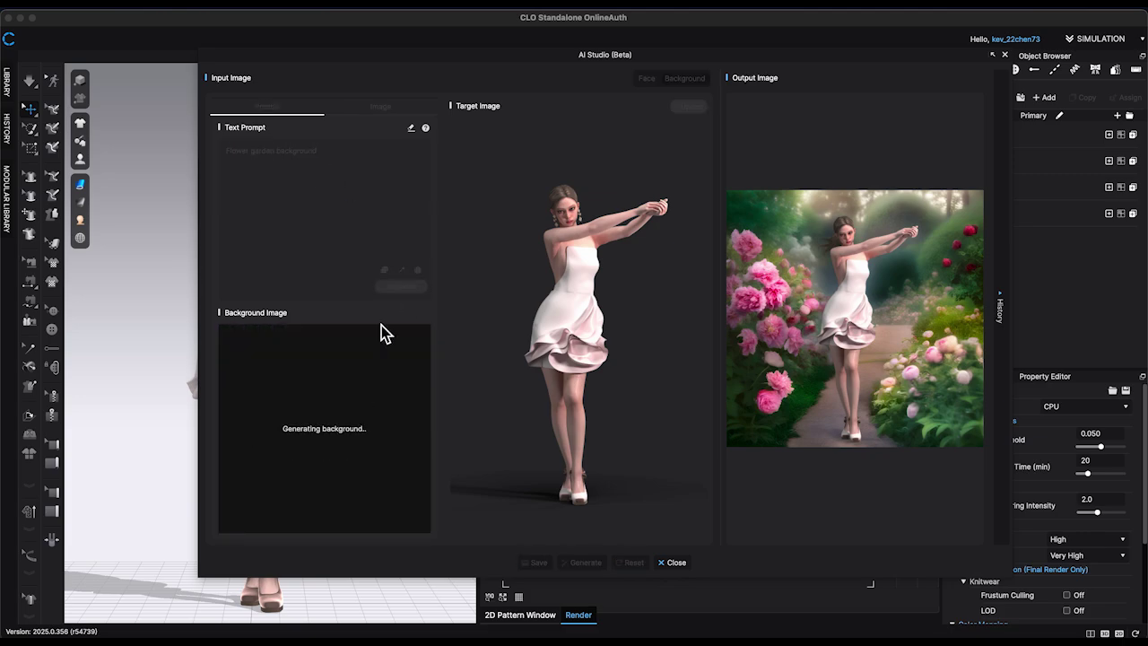
Refine the prompt to 'Flower garden', then to 'realistic Flower garden', regenerating each time
{"action": "left_click", "coordinate": [294, 152]}
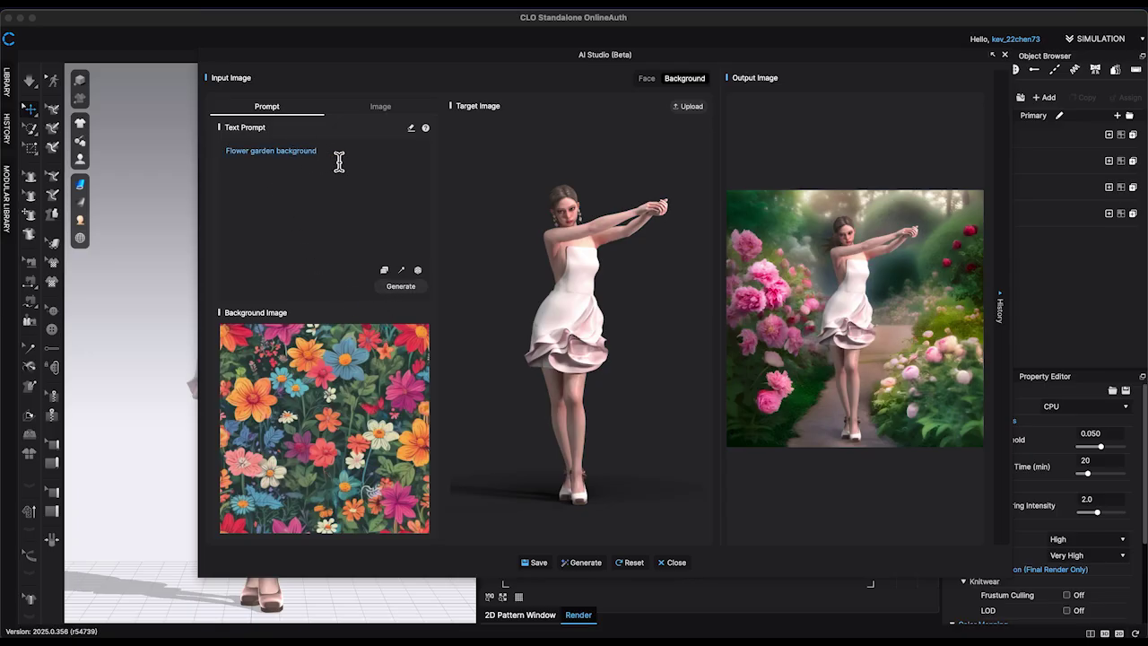
{"action": "key", "text": "BackSpace"}
{"action": "key", "text": "BackSpace"}
{"action": "key", "text": "BackSpace"}
{"action": "key", "text": "BackSpace"}
{"action": "left_click", "coordinate": [399, 284]}
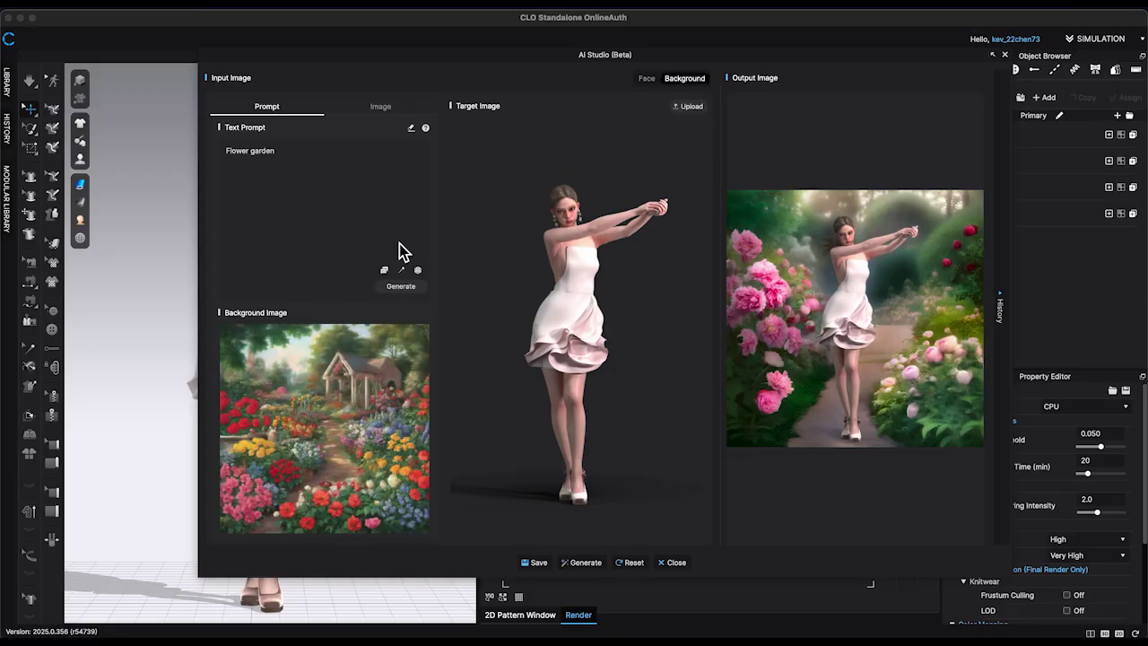
{"action": "left_click", "coordinate": [349, 233]}
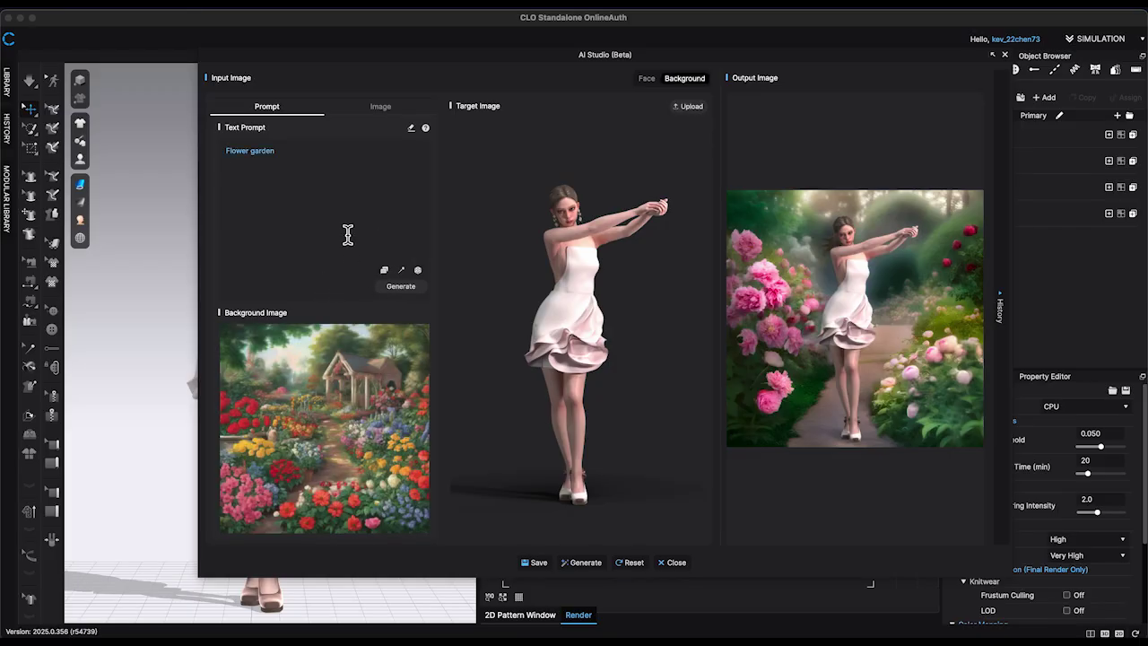
{"action": "left_click", "coordinate": [227, 151]}
{"action": "type", "text": "realistic"}
{"action": "left_click", "coordinate": [402, 286]}
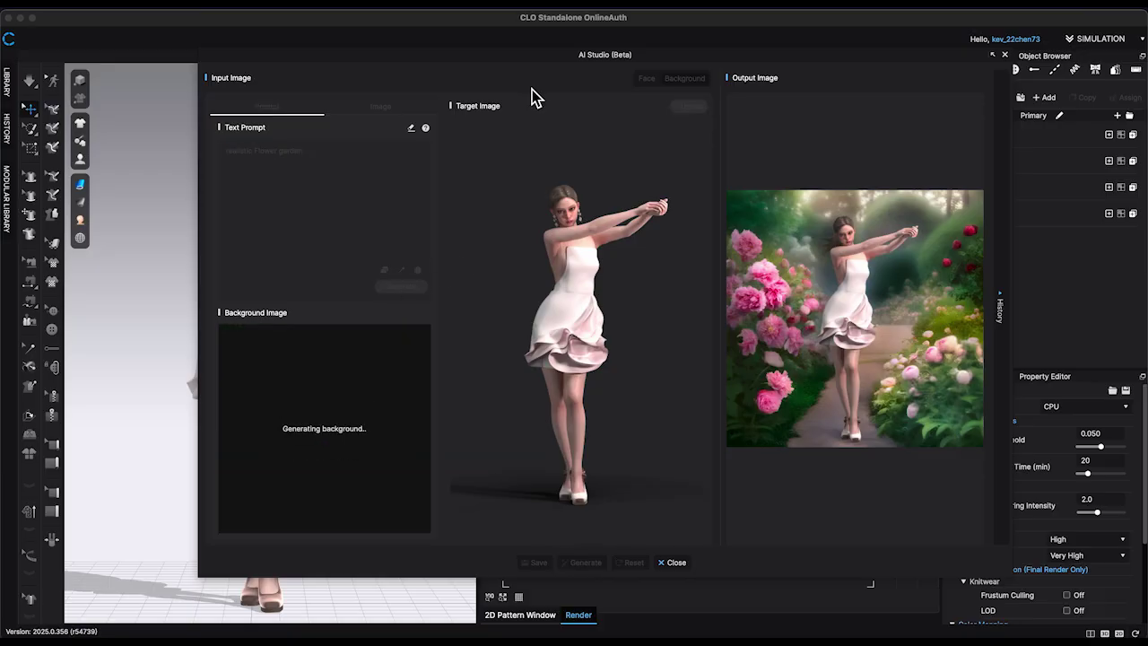
Change the prompt to 'white and pink flowers' and composite the avatar onto the new background
{"action": "double_click", "coordinate": [243, 150]}
{"action": "key", "text": "BackSpace"}
{"action": "type", "text": "white"}
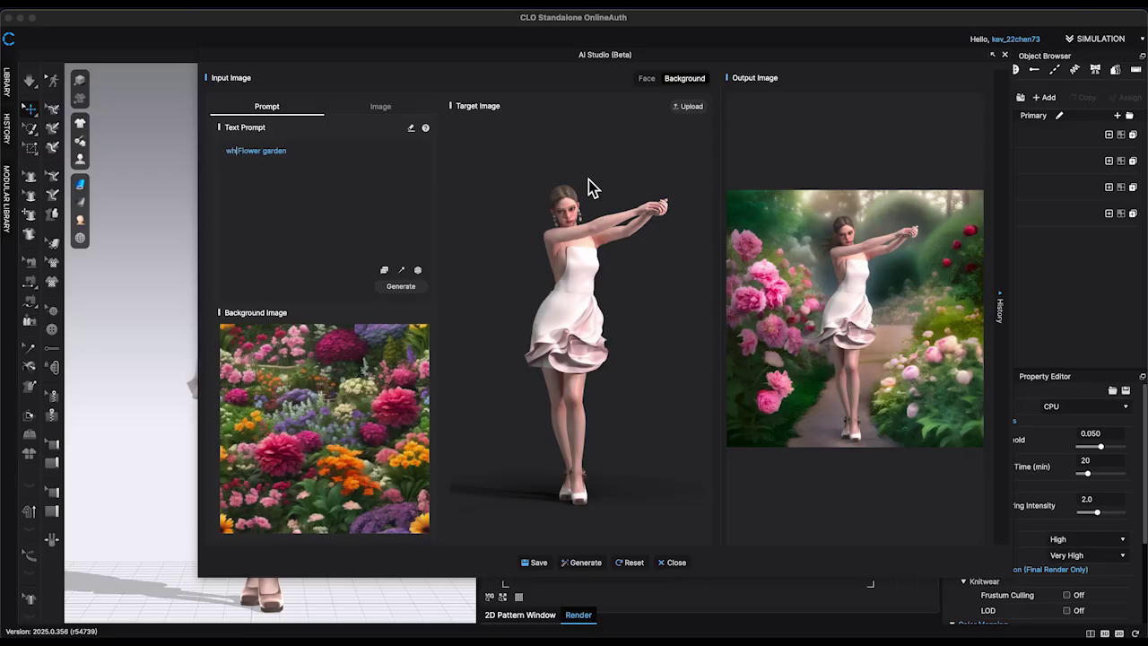
{"action": "left_click_drag", "start_coordinate": [272, 151], "coordinate": [193, 155]}
{"action": "key", "text": "BackSpace"}
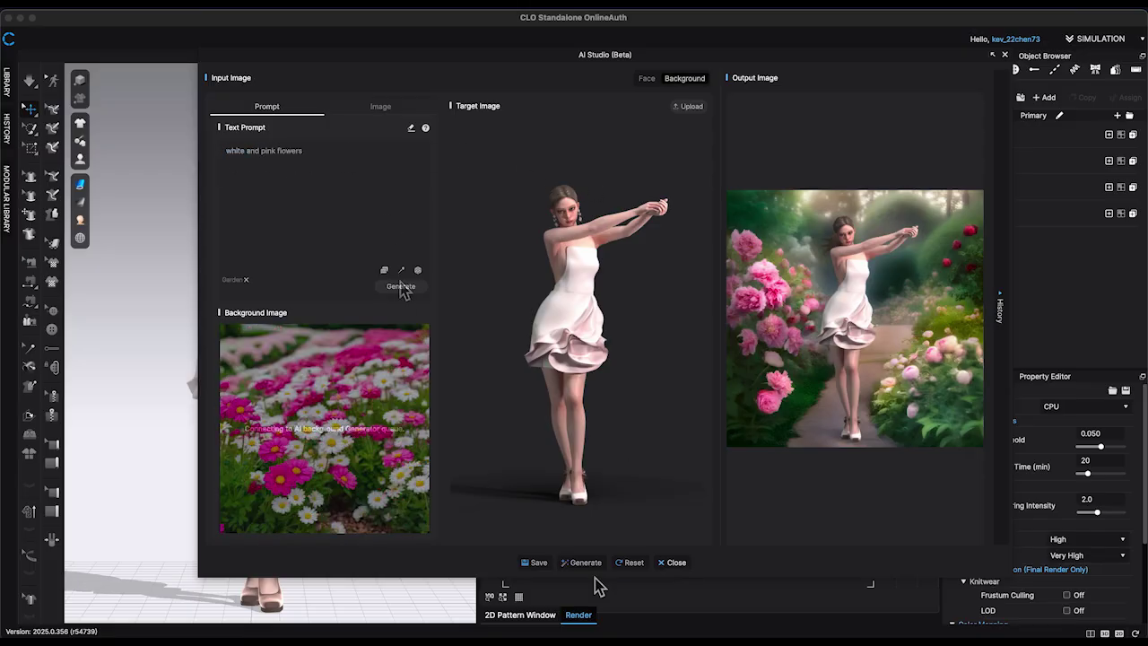
{"action": "left_click", "coordinate": [583, 563]}
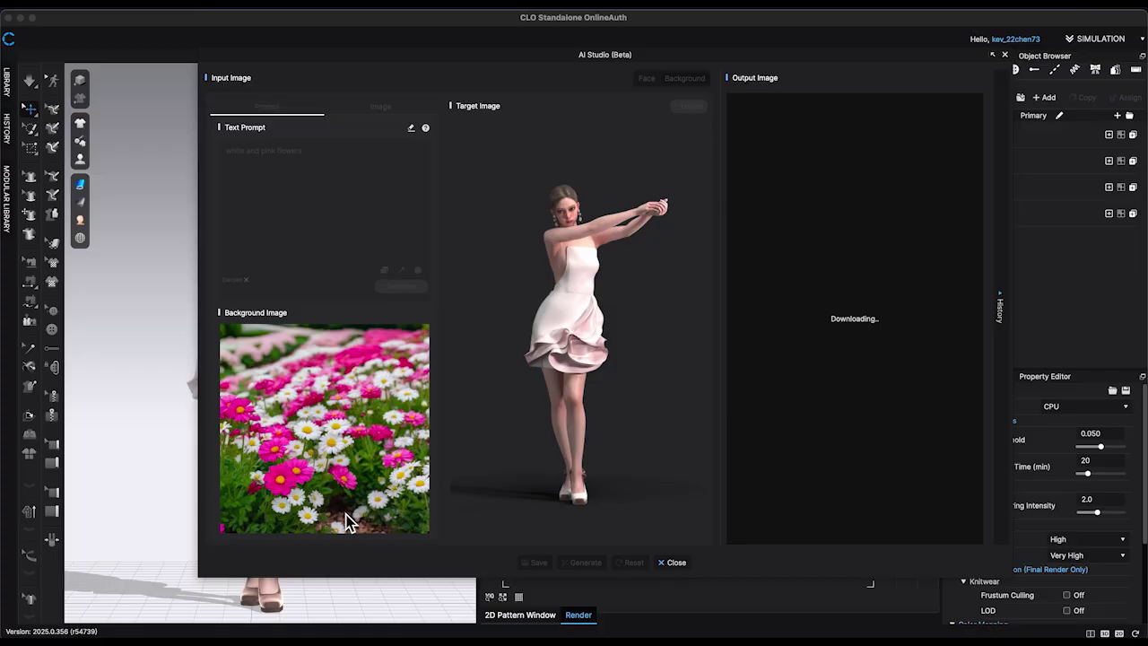
Add the Dreamy theme tag and generate a dreamy flower background
{"action": "left_click", "coordinate": [399, 271]}
{"action": "left_click", "coordinate": [466, 376]}
{"action": "left_click", "coordinate": [401, 286]}
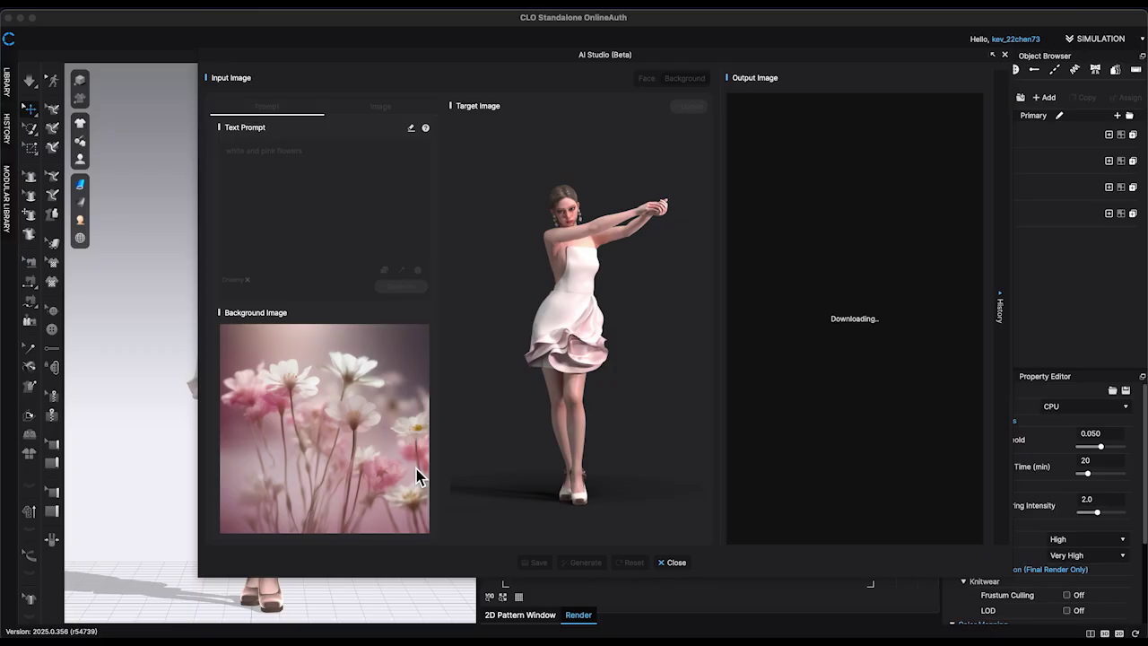
Upload the garden photo as the background image in the Image tab
{"action": "left_click", "coordinate": [391, 120]}
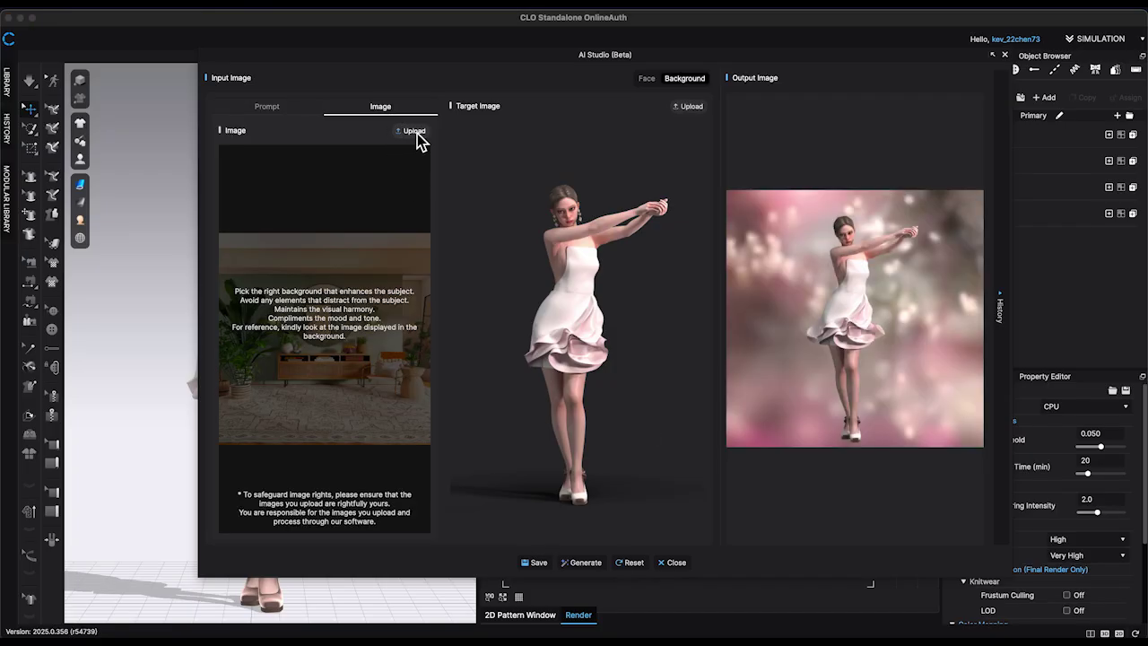
{"action": "left_click", "coordinate": [413, 131]}
{"action": "left_click", "coordinate": [522, 87]}
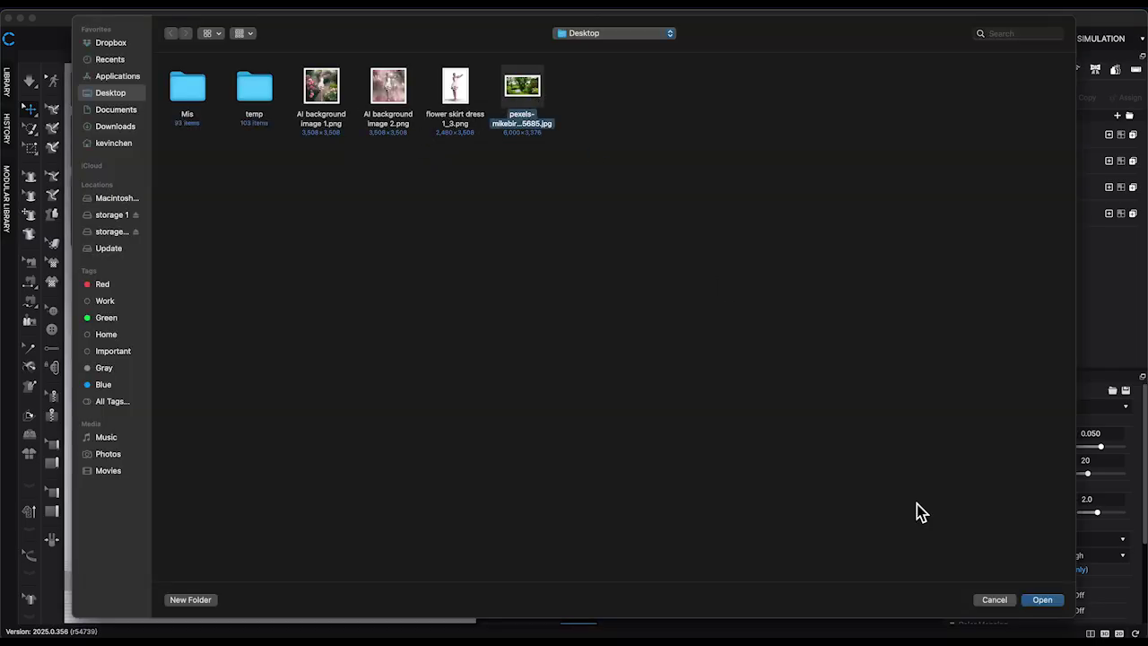
{"action": "left_click", "coordinate": [1042, 599]}
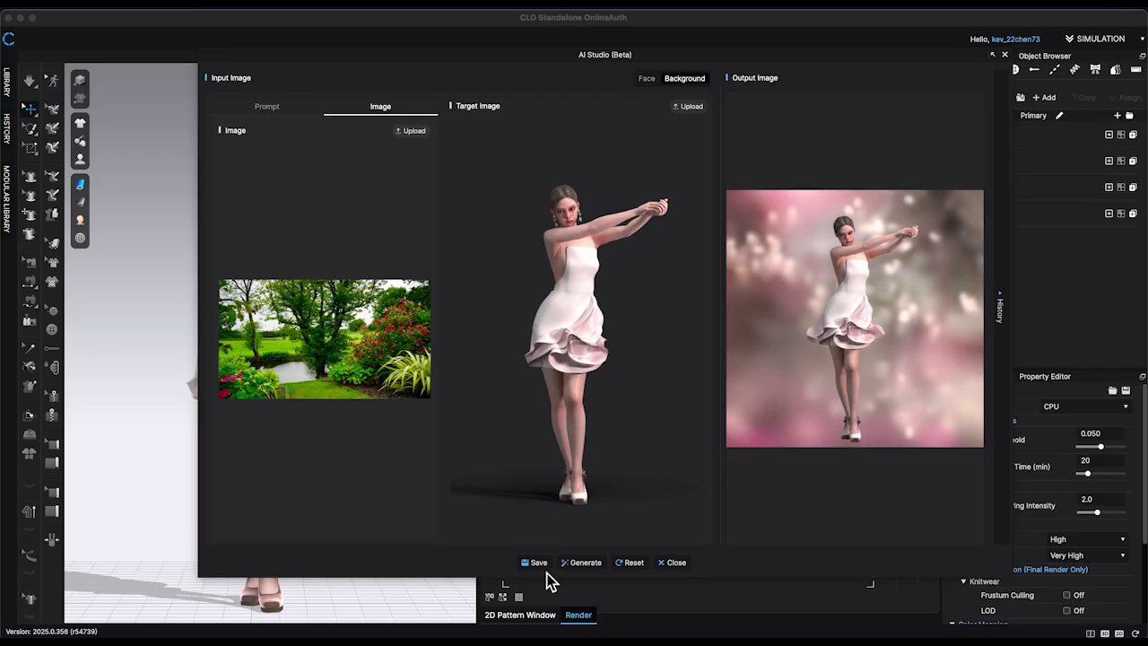
Composite the avatar onto the garden photo, regenerating several green-garden-with-pond variations
{"action": "left_click", "coordinate": [583, 563]}
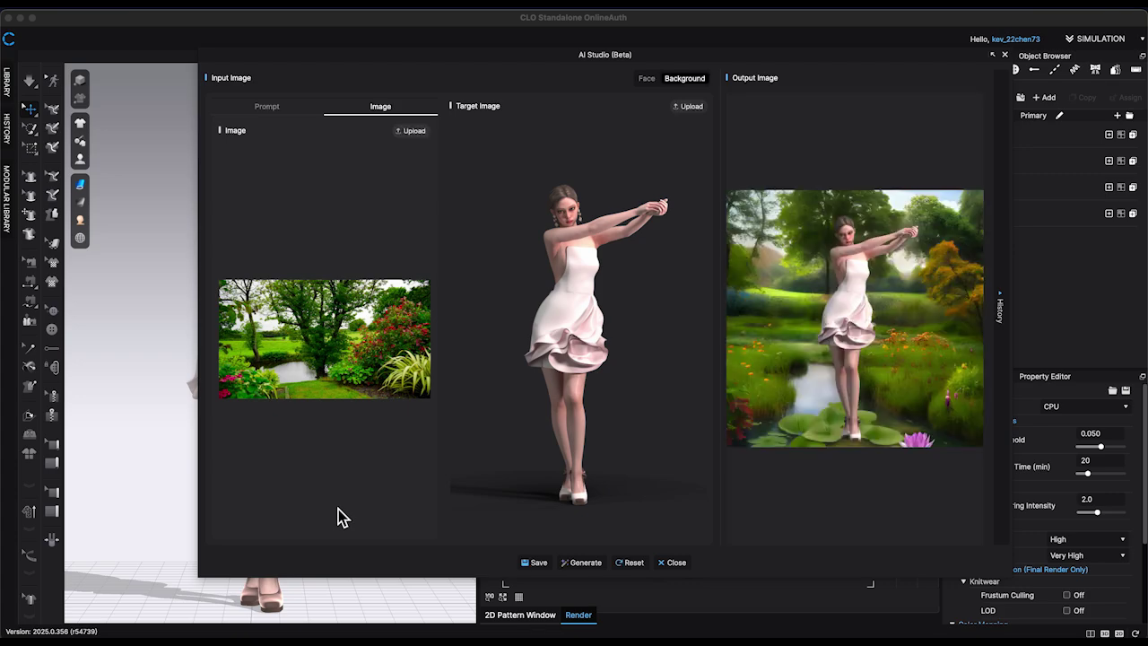
{"action": "key", "text": "Return"}
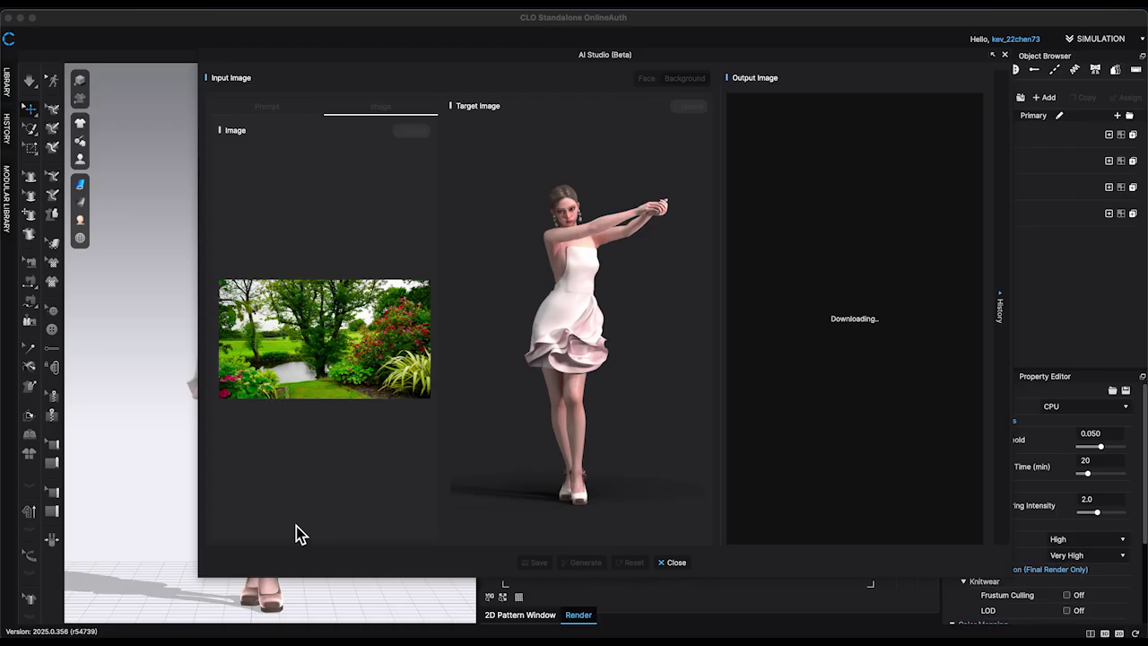
{"action": "left_click", "coordinate": [585, 563]}
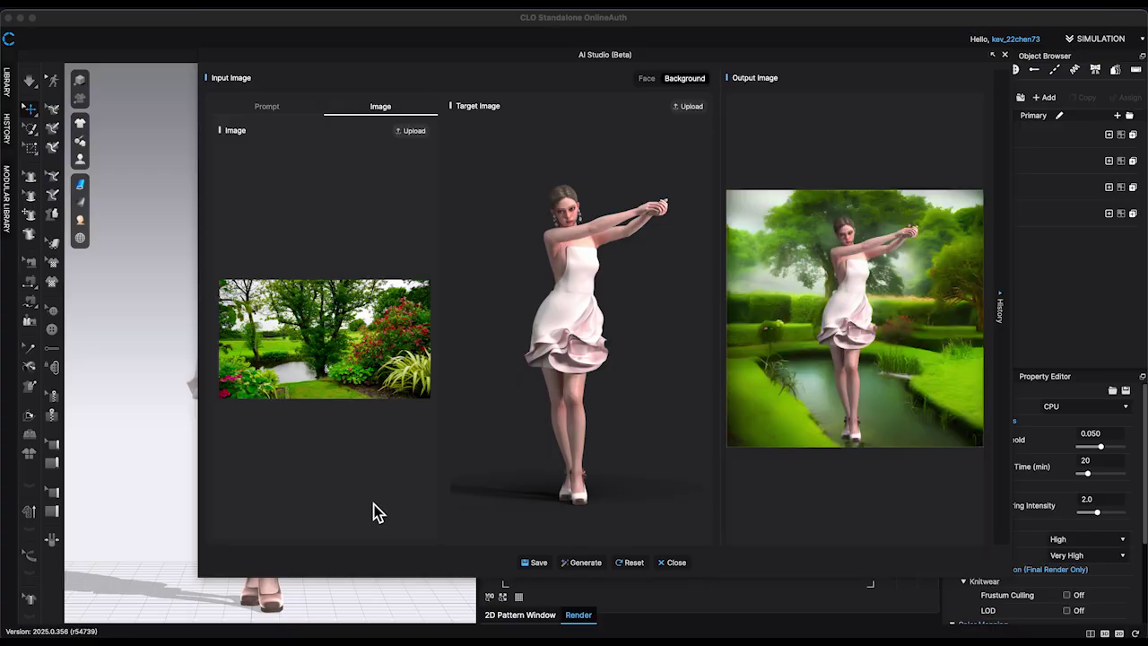
{"action": "left_click", "coordinate": [583, 563]}
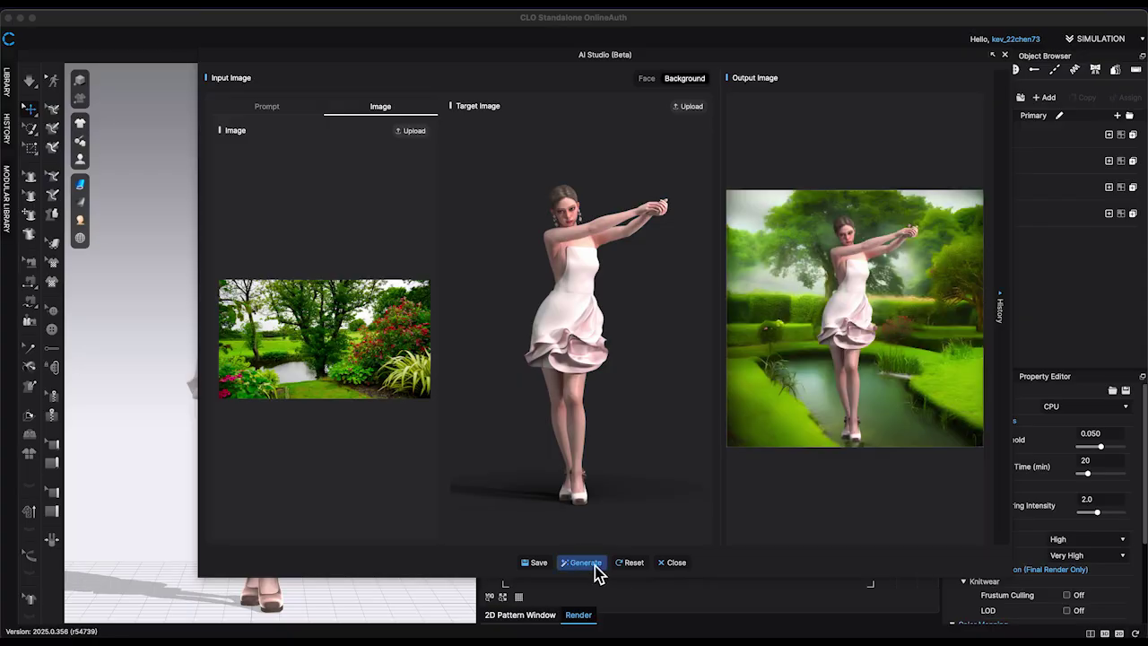
{"action": "left_click", "coordinate": [595, 566]}
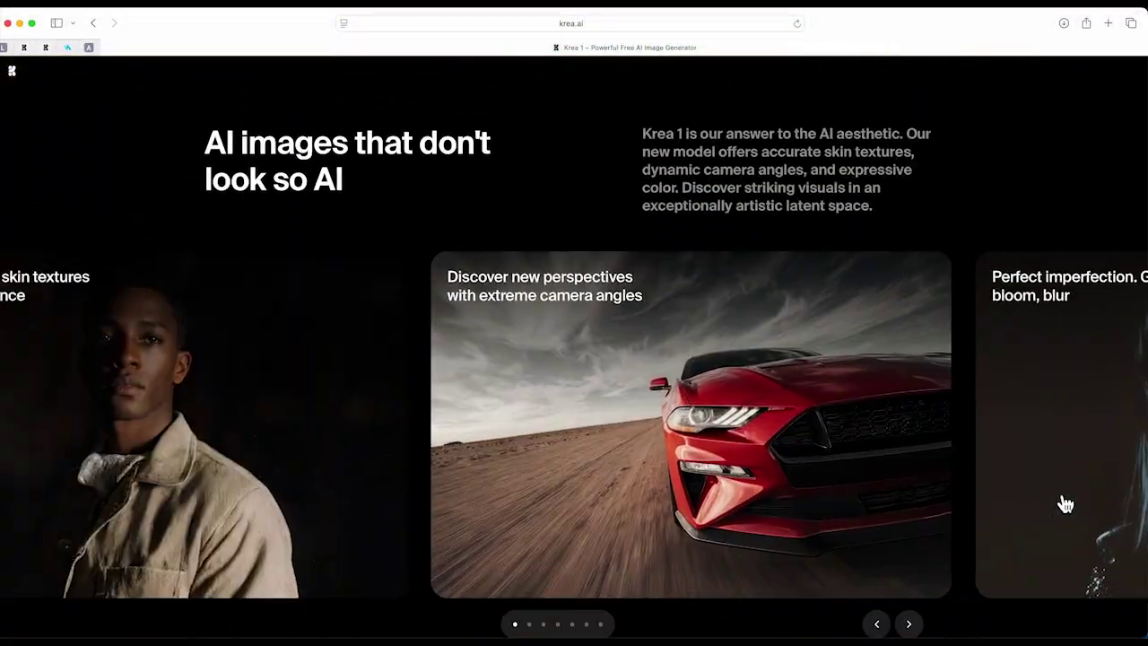
{"action": "scroll", "coordinate": [1064, 502], "scroll_direction": "down", "scroll_amount": 2}
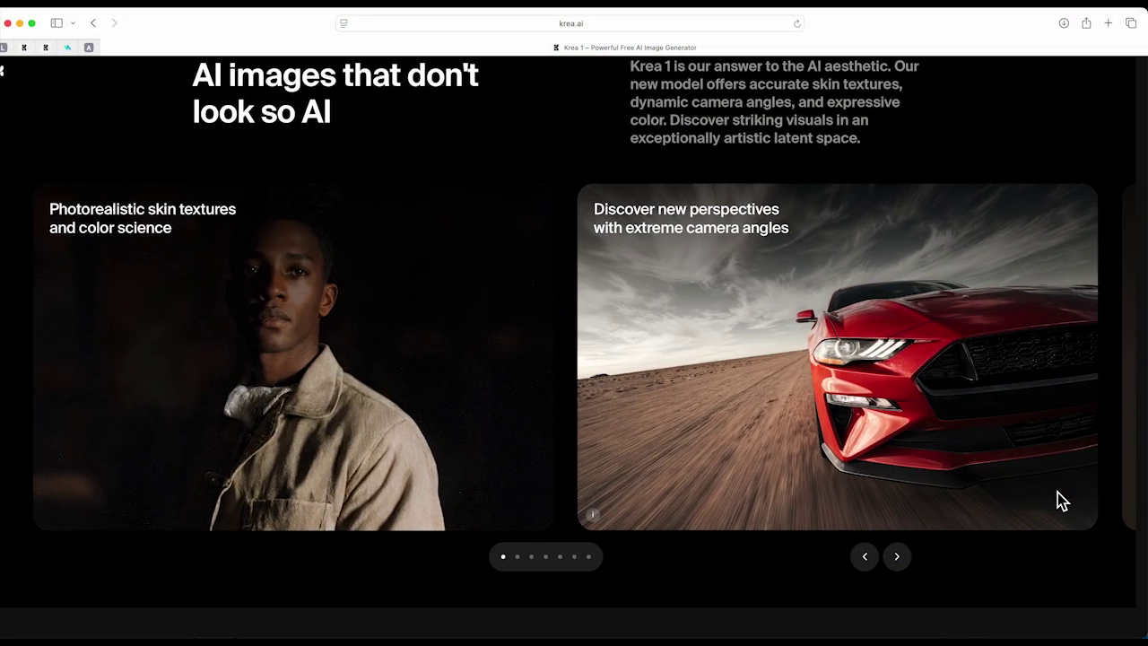
Scroll the krea.ai homepage and page through the feature carousel slides
{"action": "left_click", "coordinate": [910, 561]}
{"action": "left_click", "coordinate": [909, 561]}
{"action": "left_click", "coordinate": [910, 562]}
{"action": "left_click", "coordinate": [910, 561]}
{"action": "scroll", "coordinate": [986, 509], "scroll_direction": "up", "scroll_amount": 10}
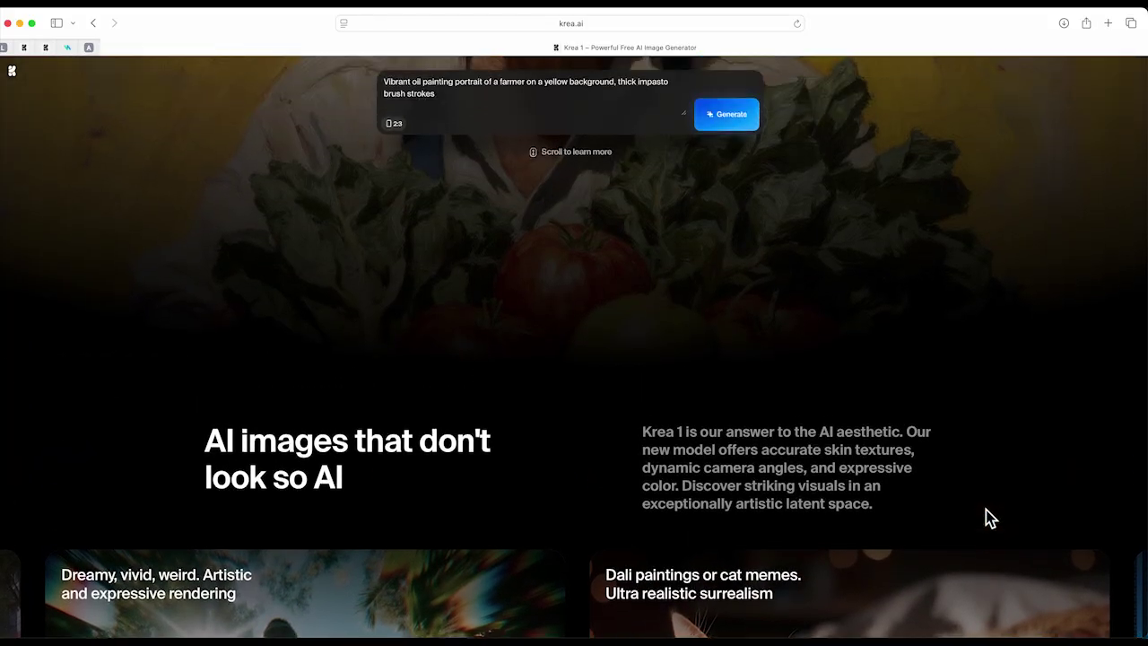
{"action": "scroll", "coordinate": [986, 509], "scroll_direction": "up", "scroll_amount": 2}
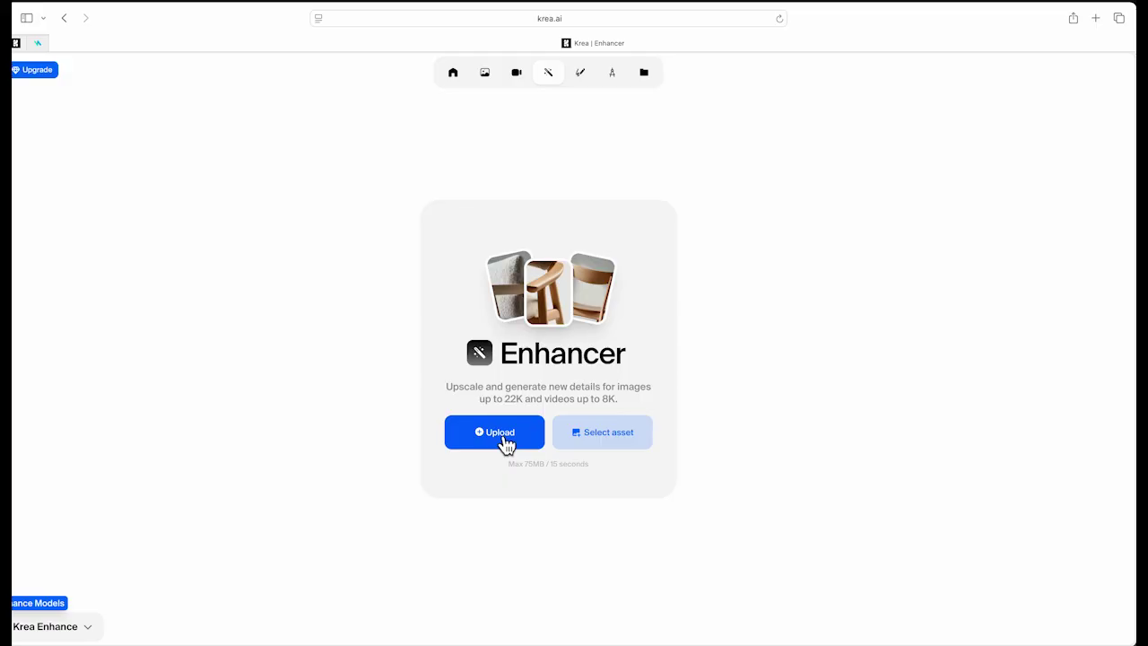
Upload the AI background image PNG from the Desktop into the Enhancer
{"action": "left_click", "coordinate": [504, 434]}
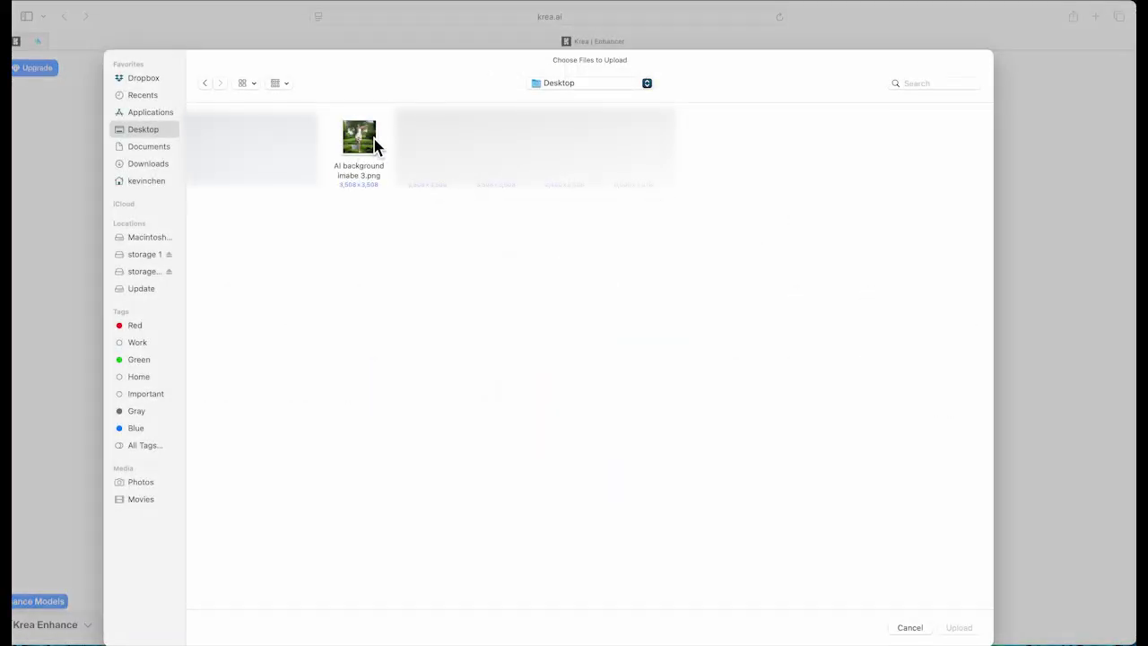
{"action": "left_click", "coordinate": [375, 146]}
{"action": "left_click", "coordinate": [962, 632]}
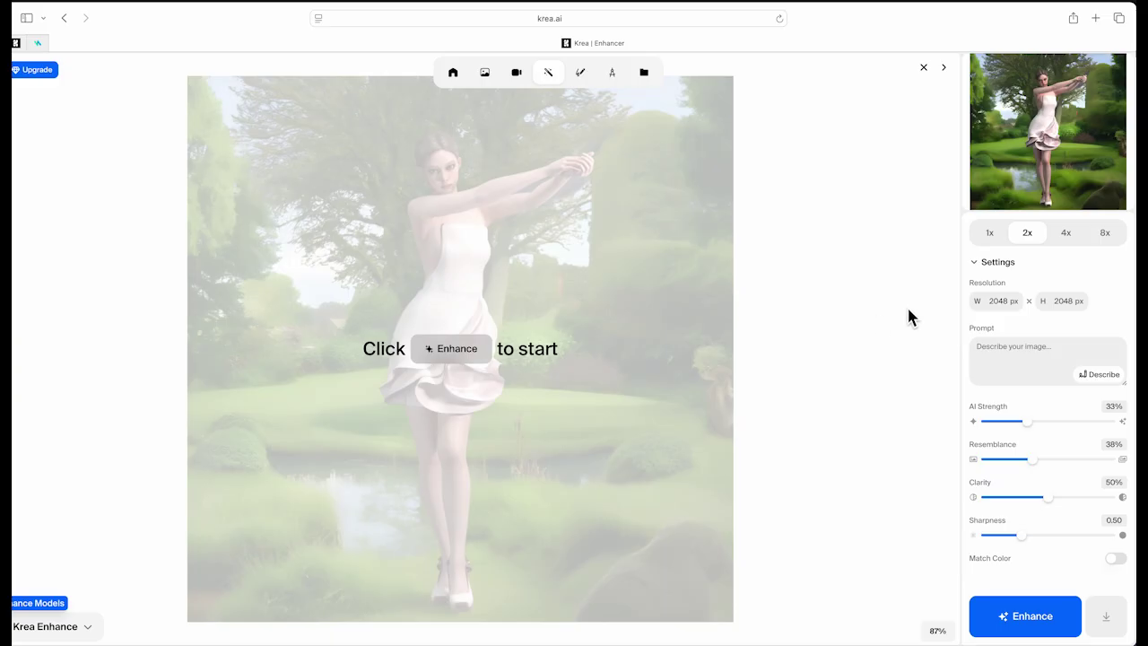
Auto-describe the image, set AI Strength 20%, Resemblance 90%, Clarity 100%, and run the 2x enhancement to 2048 × 2048
{"action": "left_click", "coordinate": [1113, 385]}
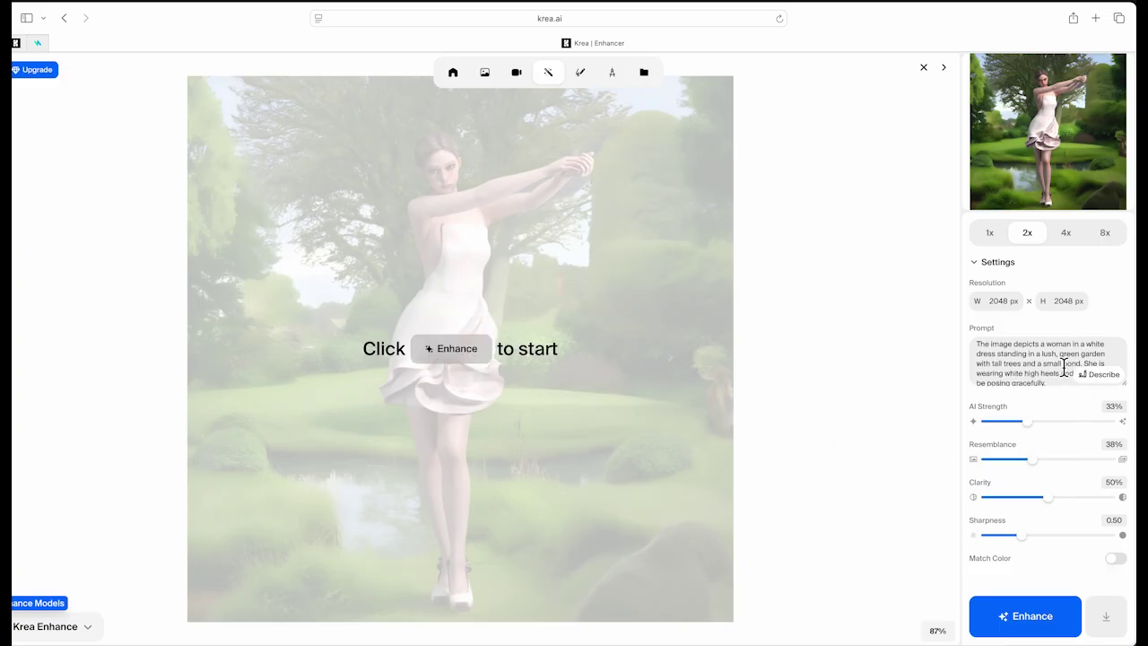
{"action": "scroll", "coordinate": [1067, 366], "scroll_direction": "up", "scroll_amount": 2}
{"action": "mouse_move", "coordinate": [1030, 422]}
{"action": "left_mouse_down"}
{"action": "mouse_move", "coordinate": [1036, 435]}
{"action": "mouse_move", "coordinate": [1022, 436]}
{"action": "left_mouse_up"}
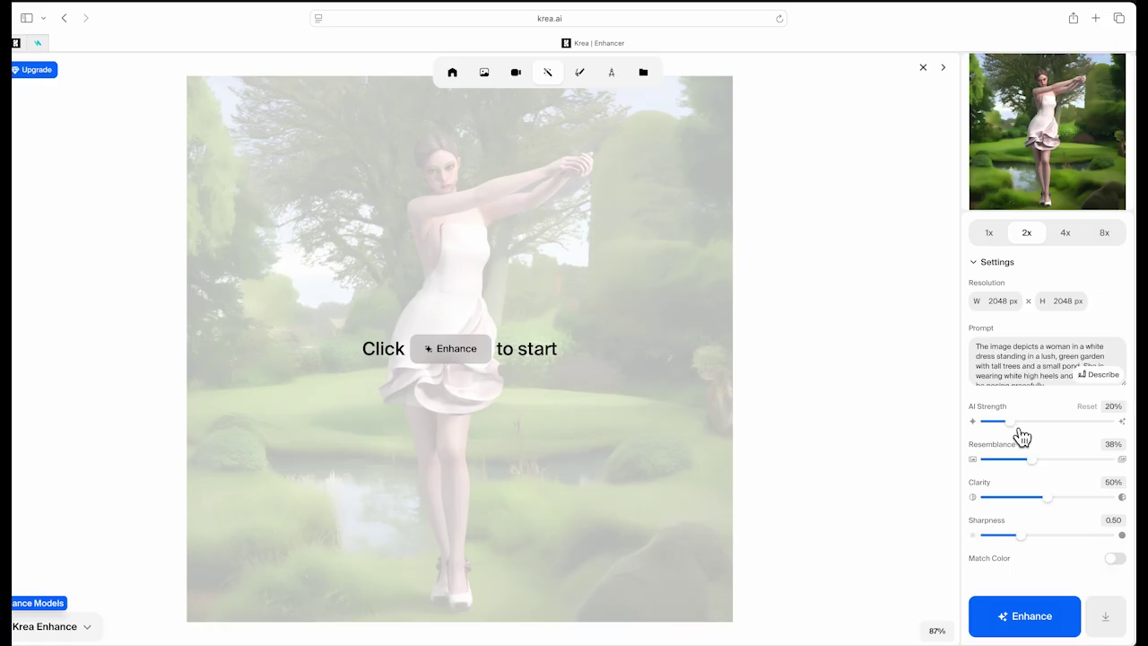
{"action": "left_click_drag", "start_coordinate": [1046, 474], "coordinate": [1111, 477]}
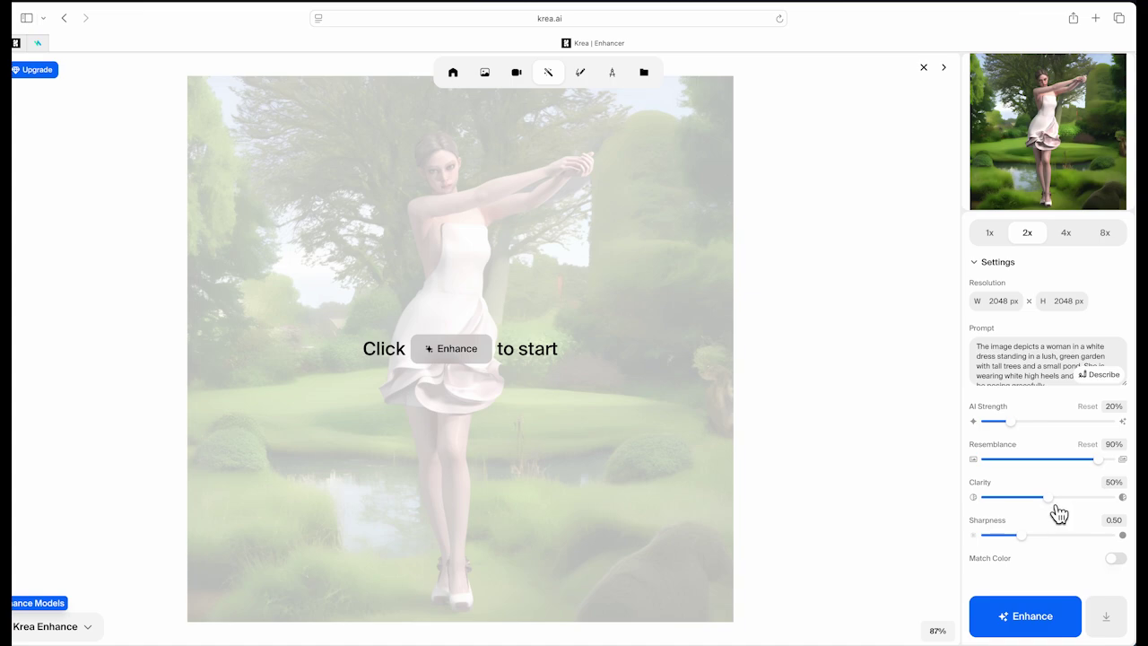
{"action": "left_click_drag", "start_coordinate": [1057, 504], "coordinate": [1121, 508]}
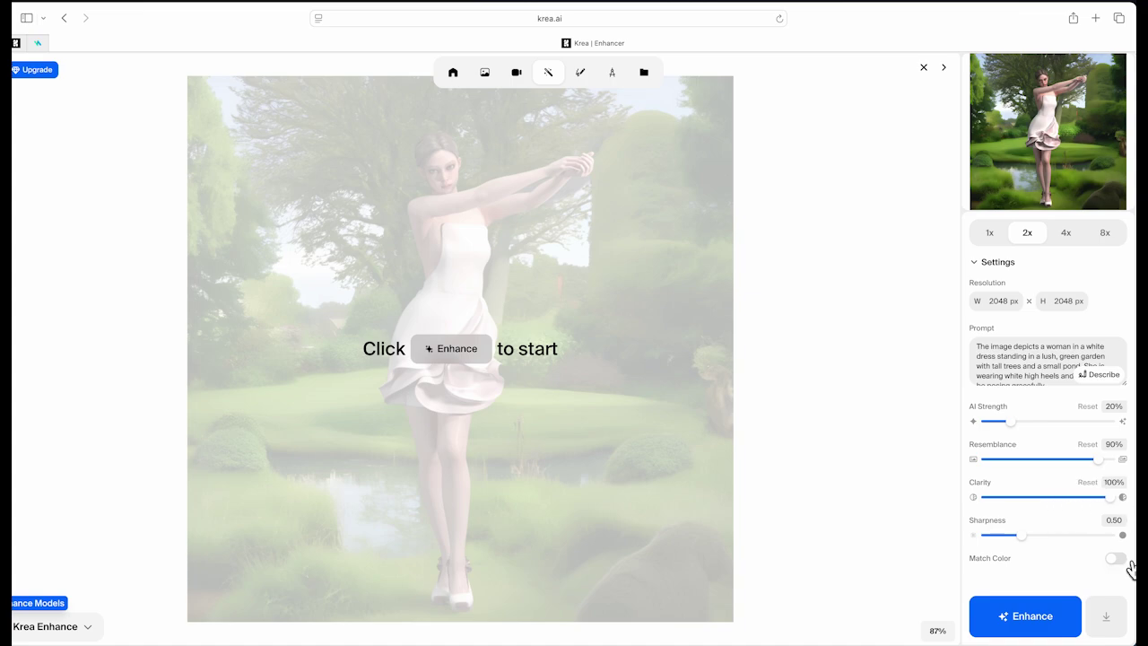
{"action": "left_click", "coordinate": [1025, 615]}
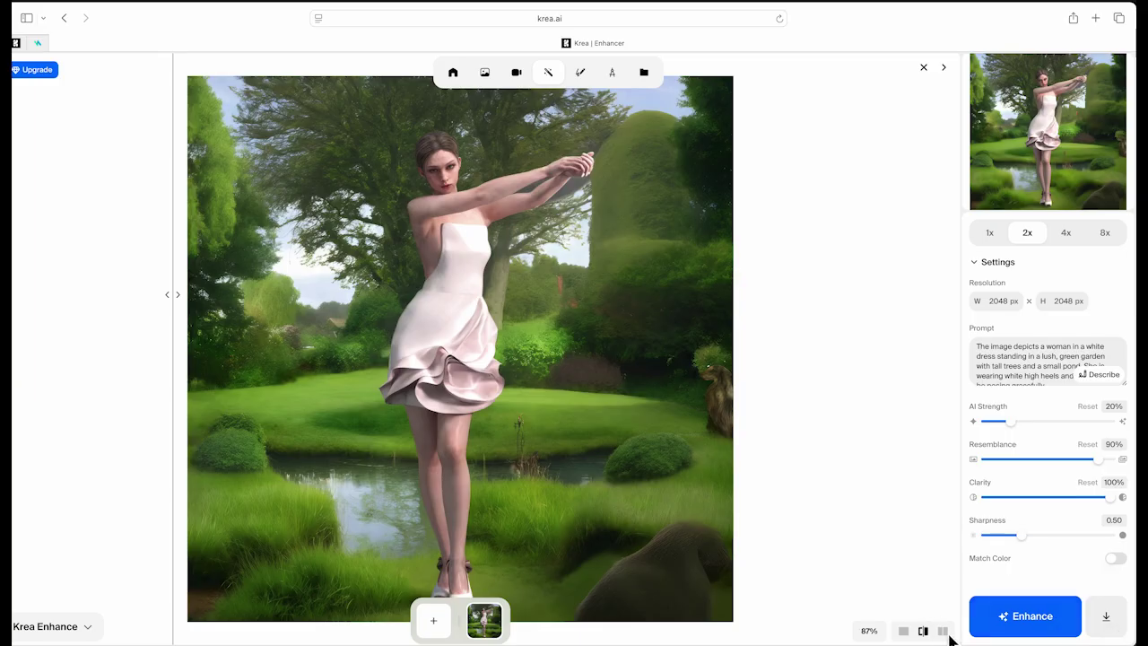
View the enhanced garden dress image beside the original, then download the 2048 × 2048 result, allowing krea.ai downloads
{"action": "left_click", "coordinate": [943, 631]}
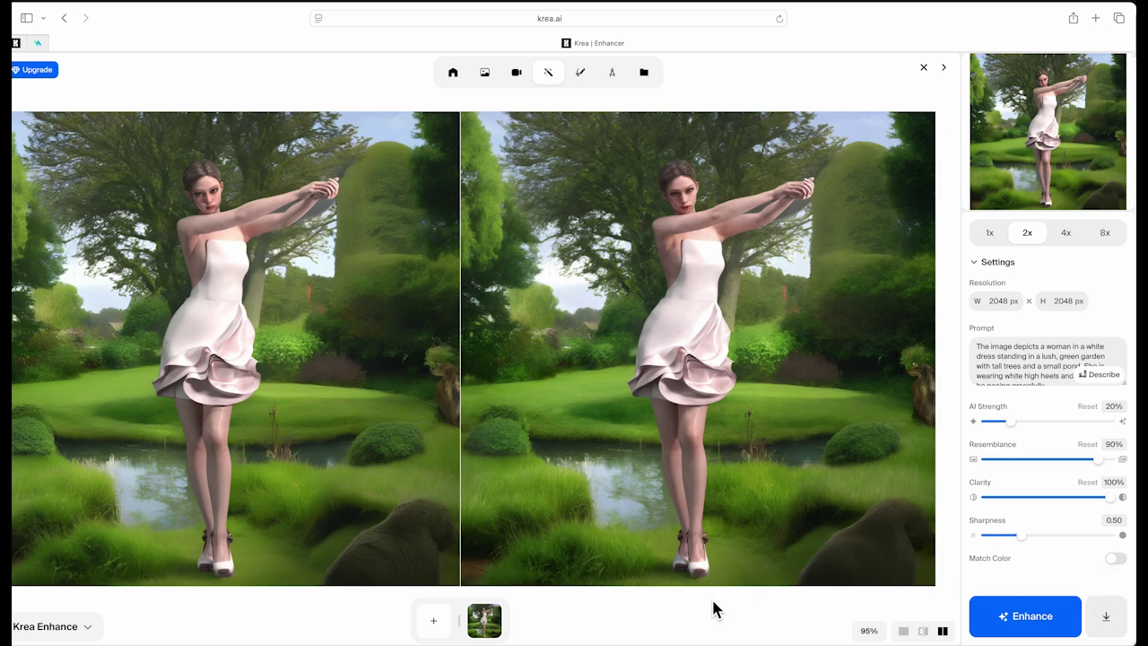
{"action": "left_click", "coordinate": [1106, 617]}
{"action": "left_click", "coordinate": [660, 363]}
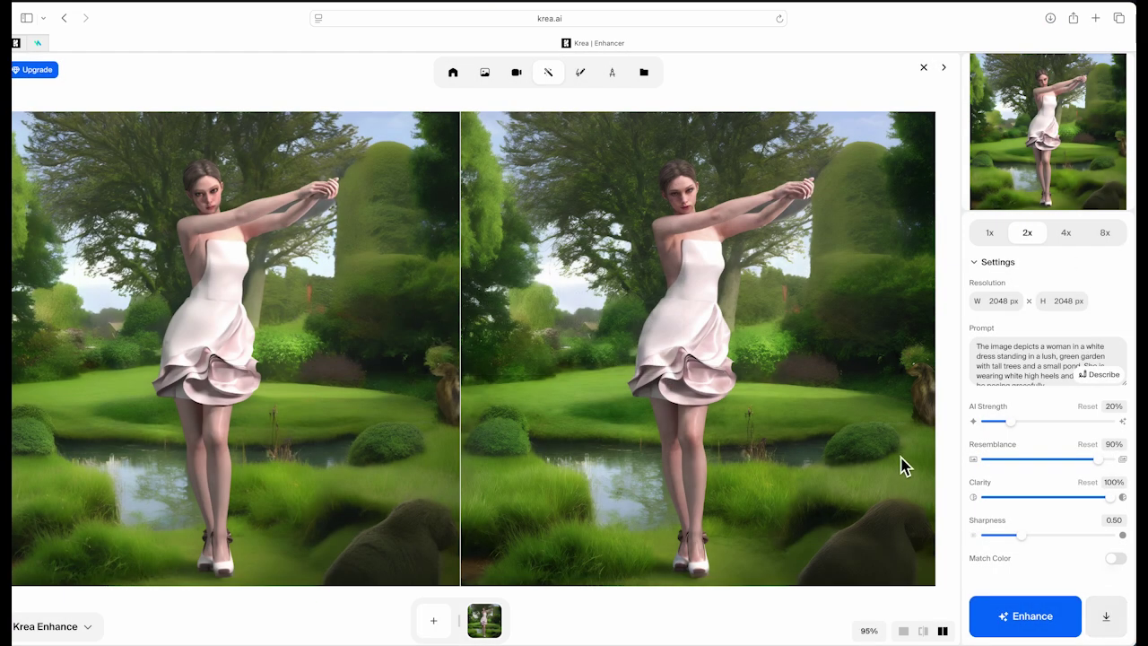